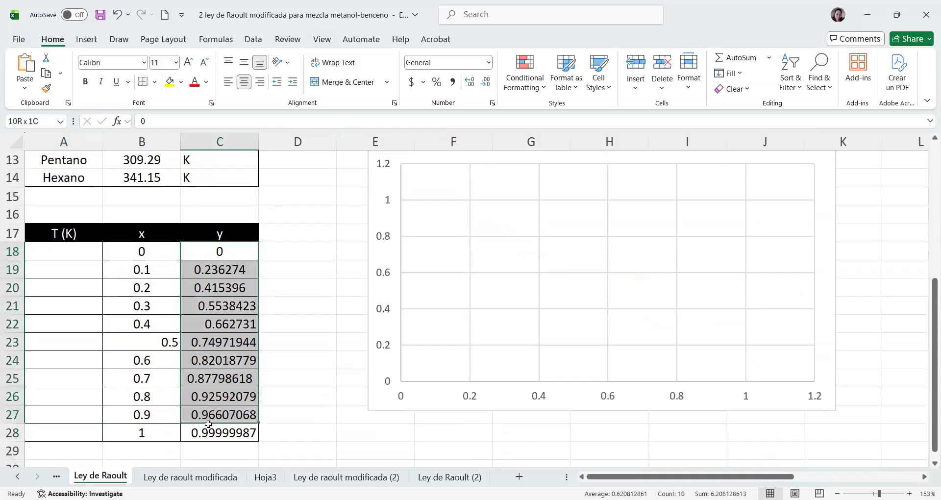
# Step: Clear the y column values in C18:C28 and centre the 0.5 entry in the x column horizontally and vertically
pyautogui.press('Delete')
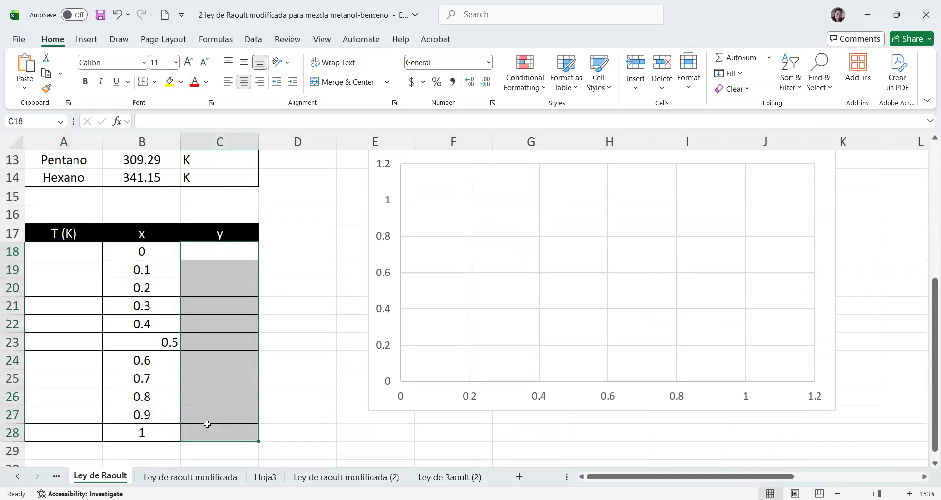
pyautogui.click(147, 343)
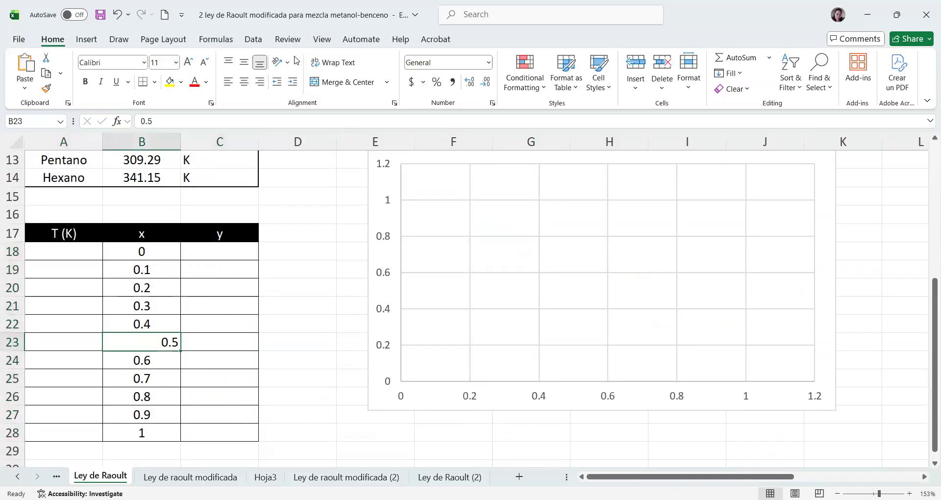
pyautogui.click(244, 63)
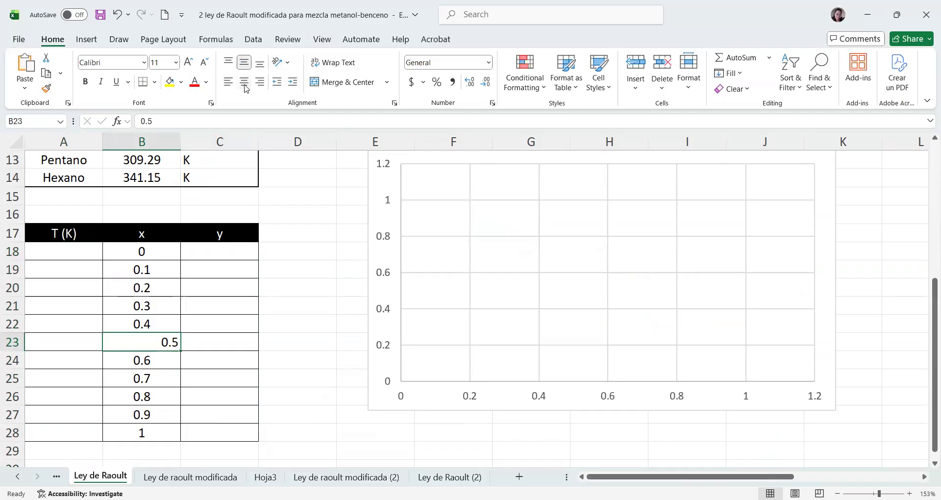
pyautogui.click(245, 85)
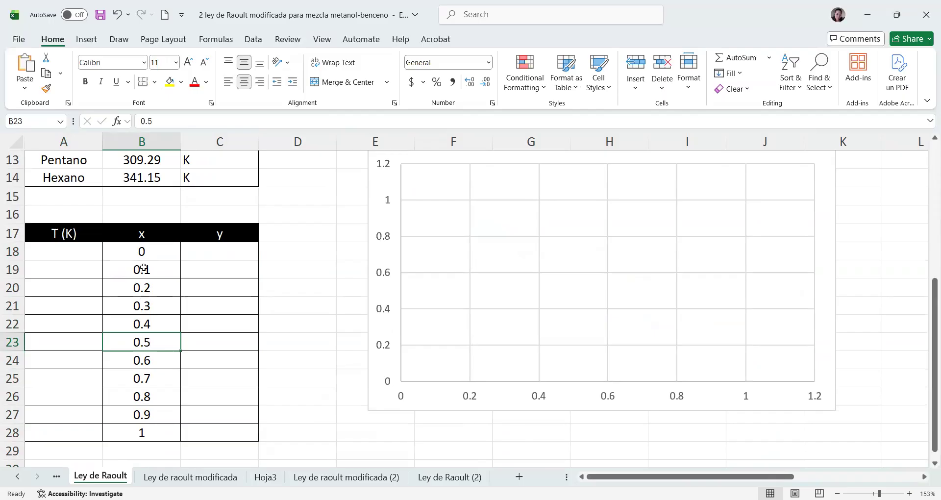
# Step: Examine the x compositions in B18:B28, the X1 and proposed temperature inputs, and the Suma (Y) formula
pyautogui.click(142, 252)
pyautogui.moveTo(141, 252); pyautogui.dragTo(134, 429)
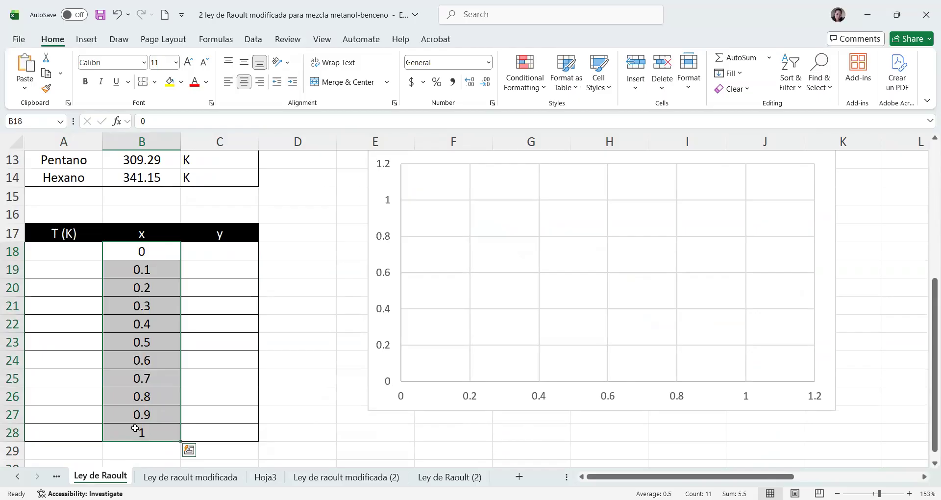
pyautogui.click(127, 253)
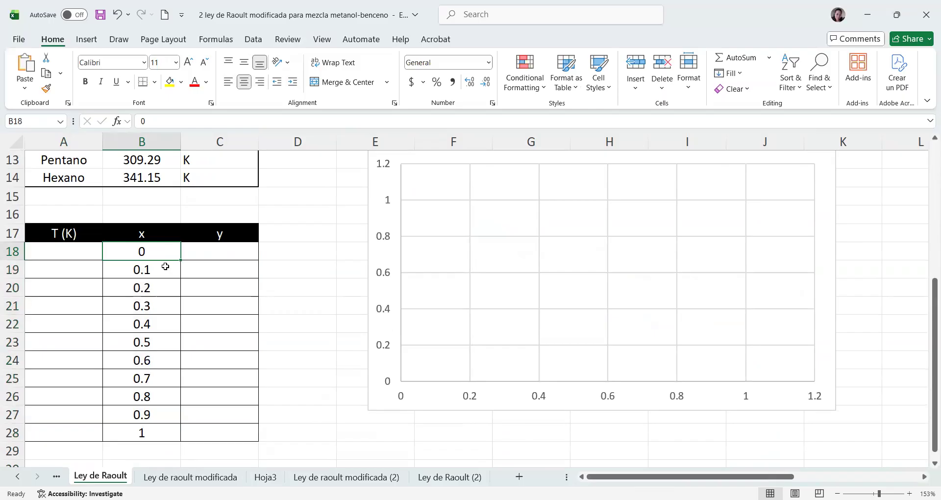
pyautogui.click(137, 269)
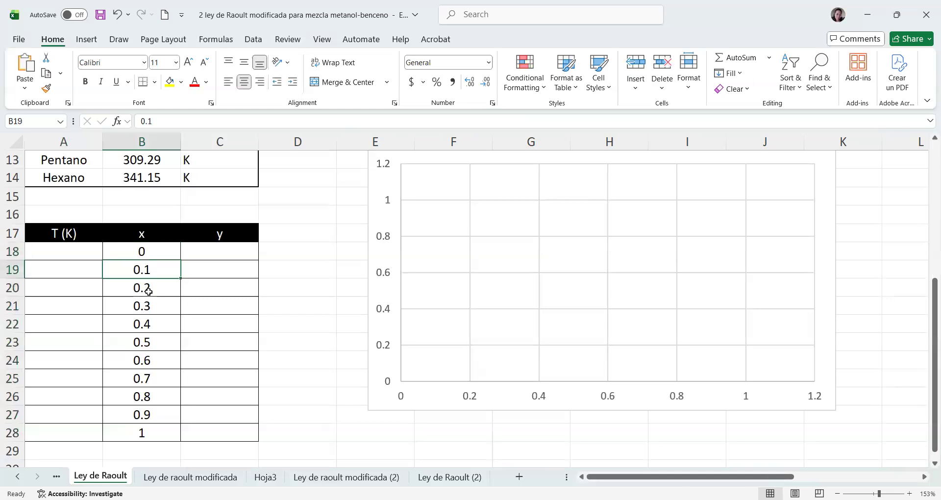
pyautogui.moveTo(150, 252); pyautogui.dragTo(154, 435)
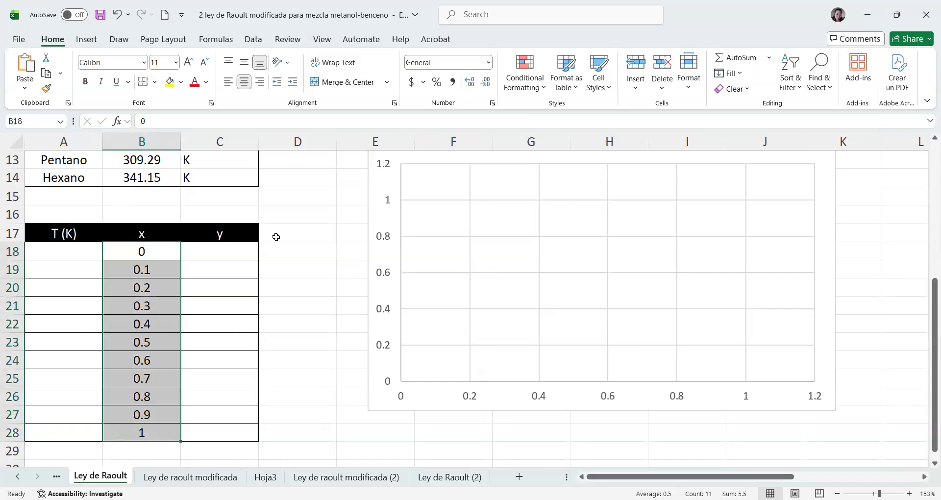
pyautogui.scroll(2, 229, 266)
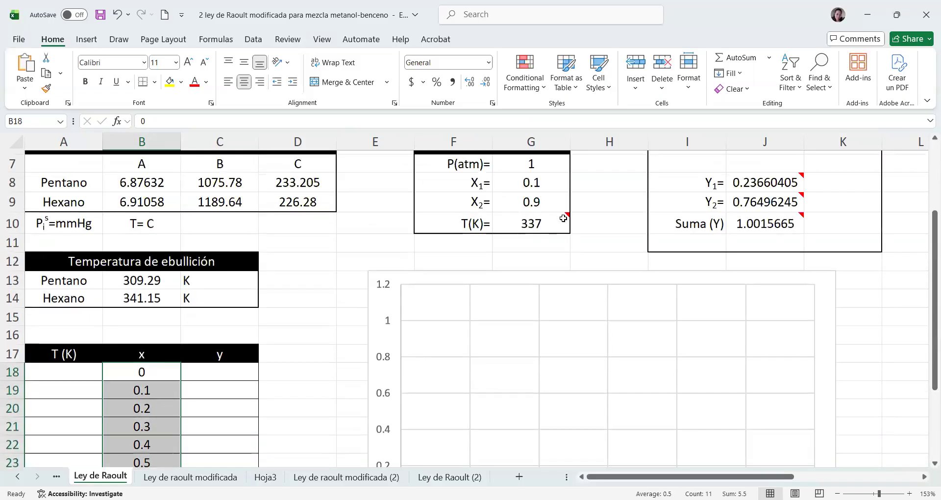
pyautogui.moveTo(541, 227)
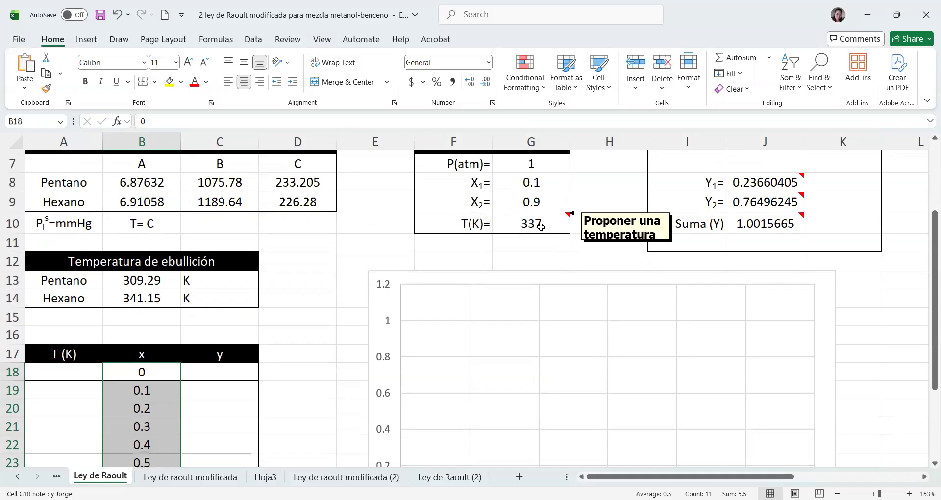
pyautogui.click(529, 184)
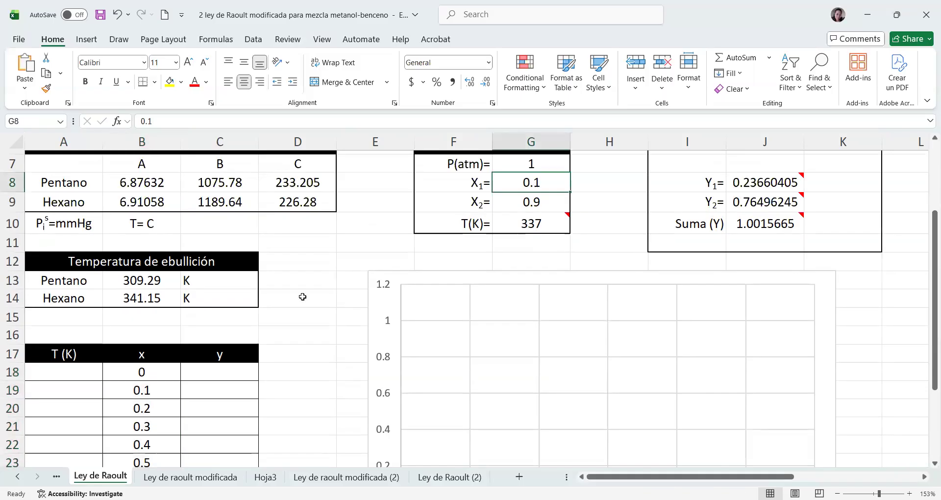
pyautogui.click(753, 222)
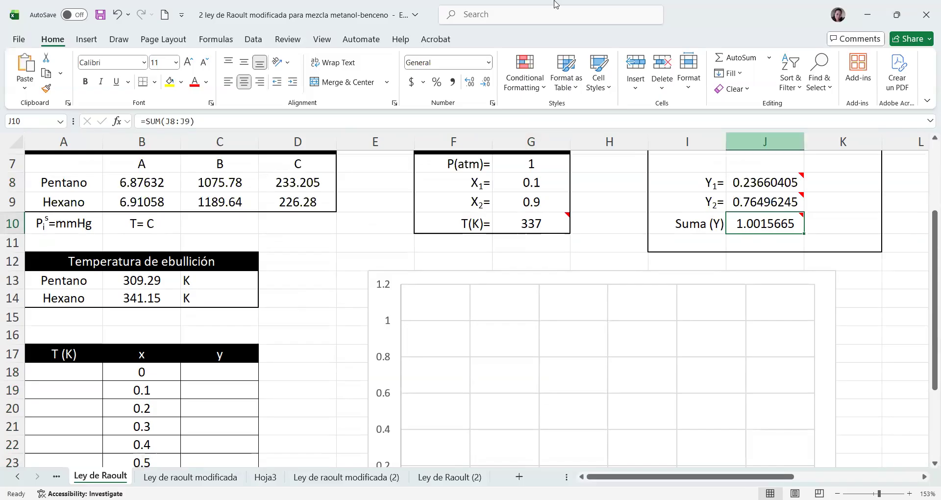
# Step: Check in the Excel add-ins manager that the Solver Add-in is enabled and confirm the selection
pyautogui.click(249, 40)
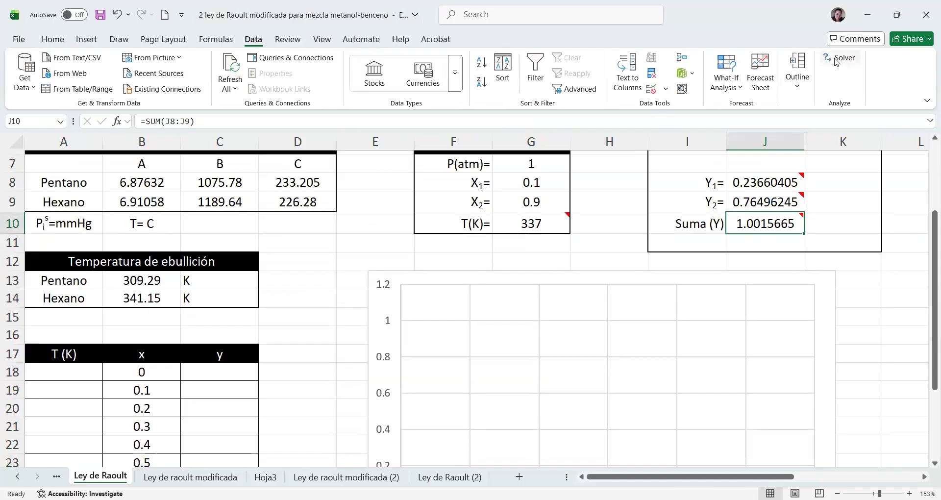
pyautogui.click(19, 39)
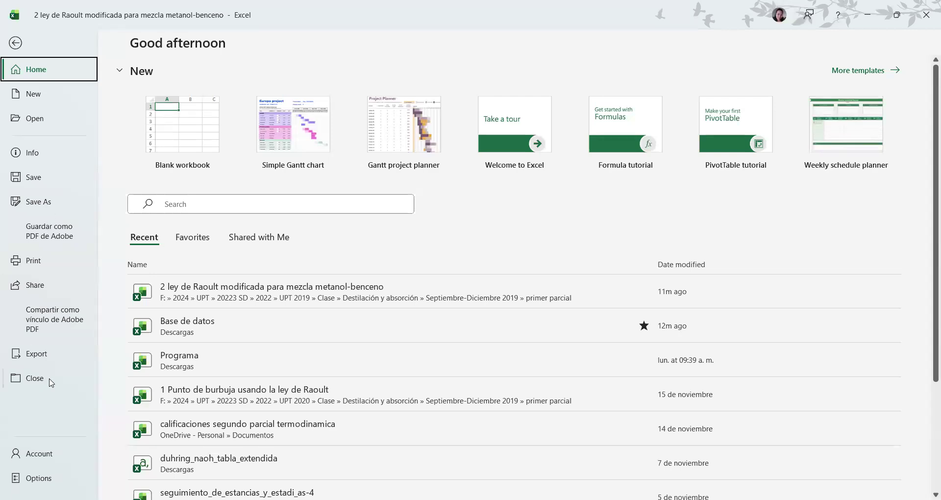
pyautogui.press('Escape')
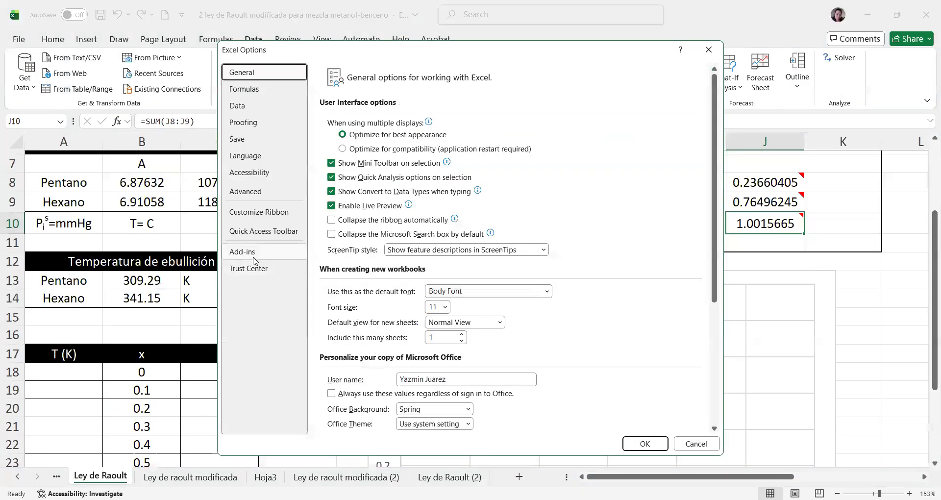
pyautogui.click(249, 255)
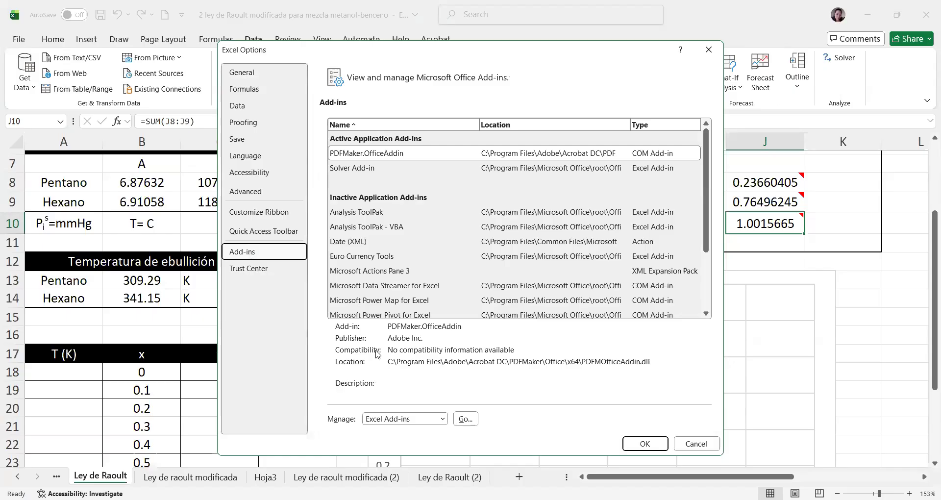
pyautogui.click(418, 422)
pyautogui.click(465, 420)
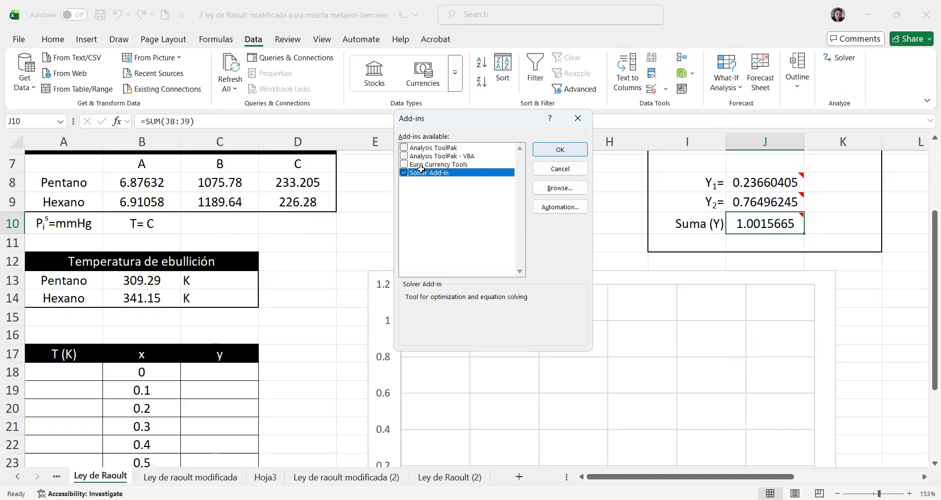
pyautogui.click(561, 150)
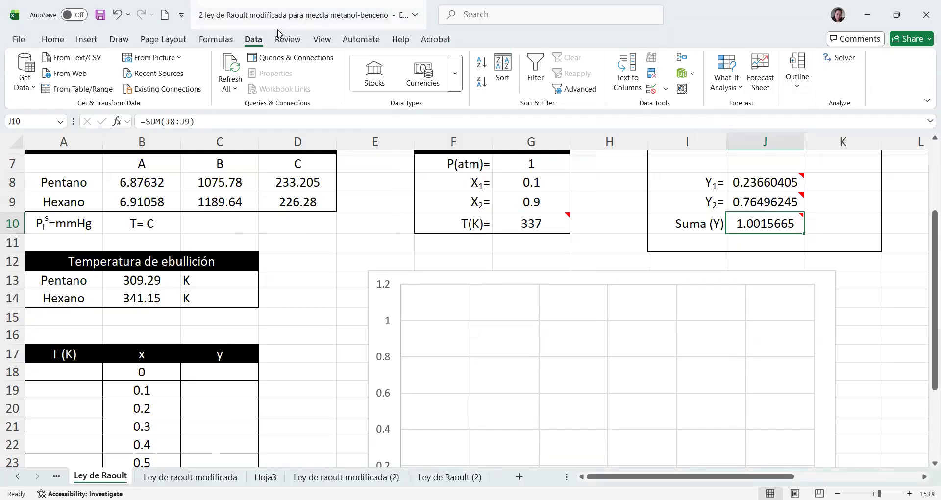
# Step: Run Solver with objective J10 at a value of 1, changing variable T with GRG Nonlinear, and keep the solution
pyautogui.click(841, 58)
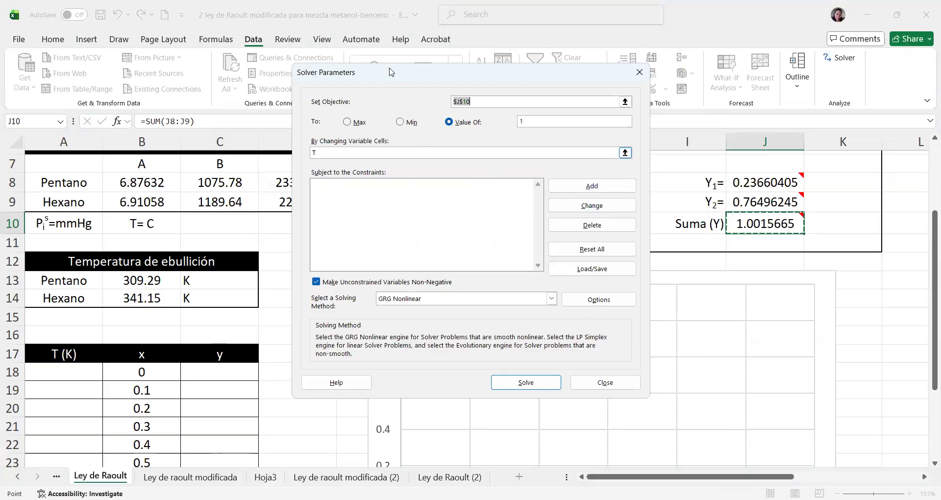
pyautogui.click(478, 274)
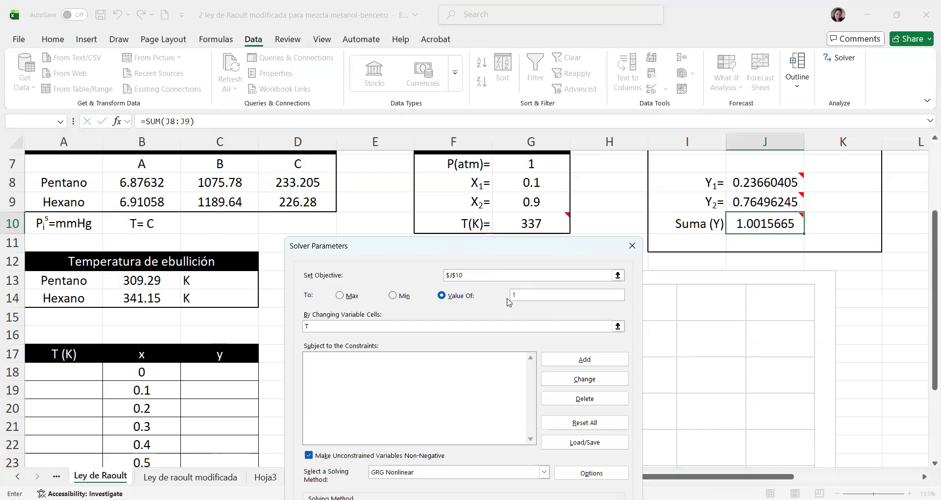
pyautogui.click(426, 326)
pyautogui.moveTo(385, 253); pyautogui.dragTo(386, 255)
pyautogui.click(345, 329)
pyautogui.click(344, 328)
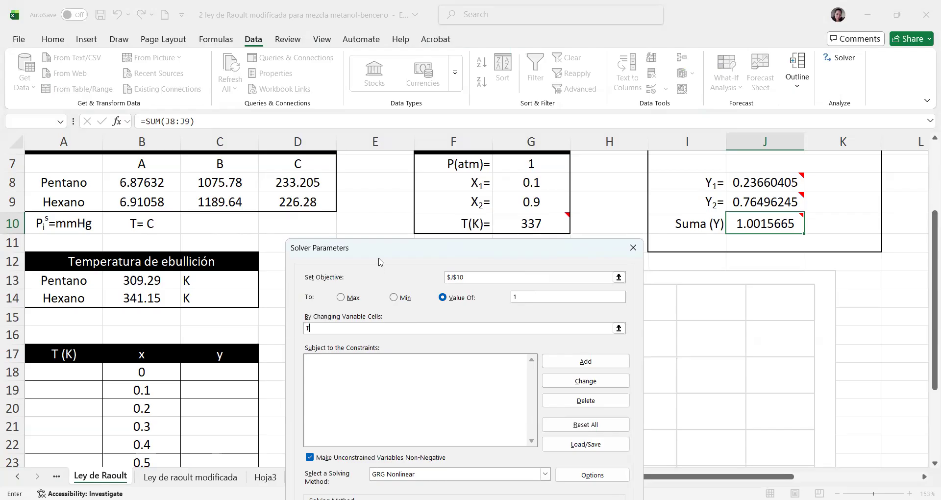
pyautogui.moveTo(373, 254); pyautogui.dragTo(330, 165)
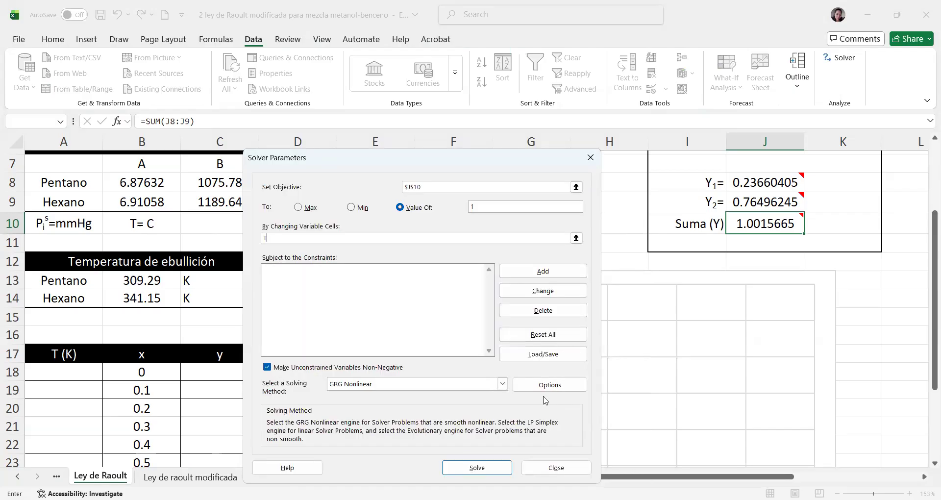
pyautogui.press('Return')
pyautogui.click(337, 286)
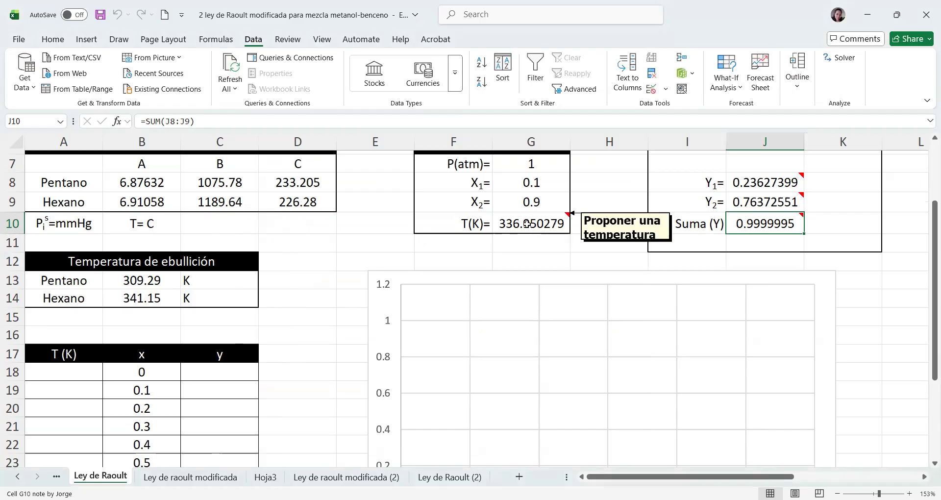
# Step: Copy the solved temperature from G10 into the T (K) cell A19 of the x = 0.1 row
pyautogui.moveTo(776, 223)
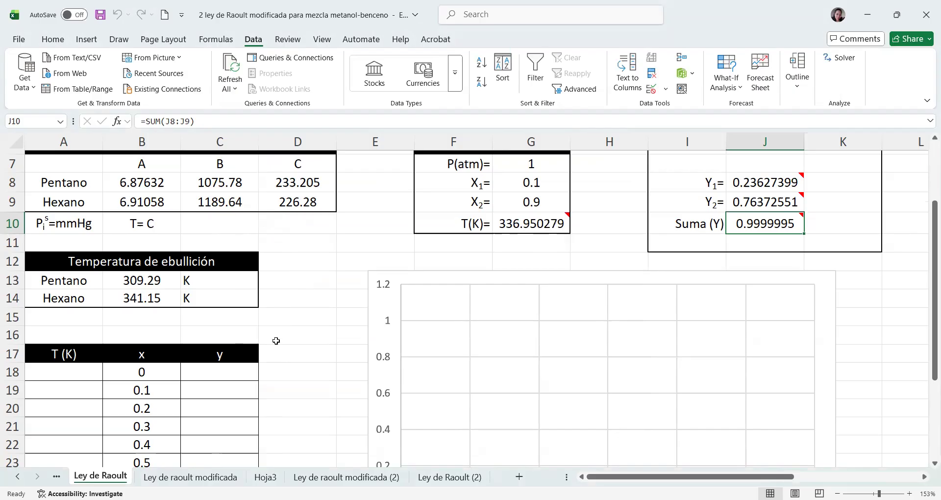
pyautogui.click(526, 223)
pyautogui.hotkey('ctrl', 'c')
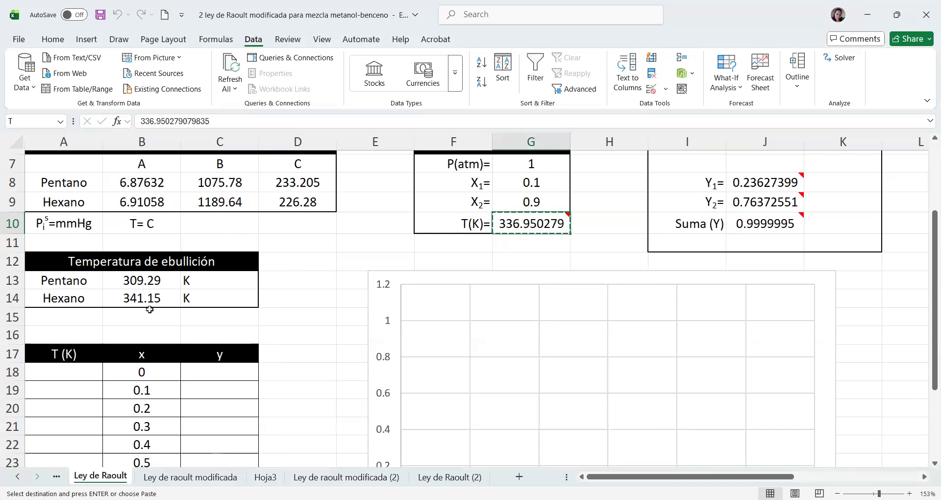
pyautogui.click(51, 390)
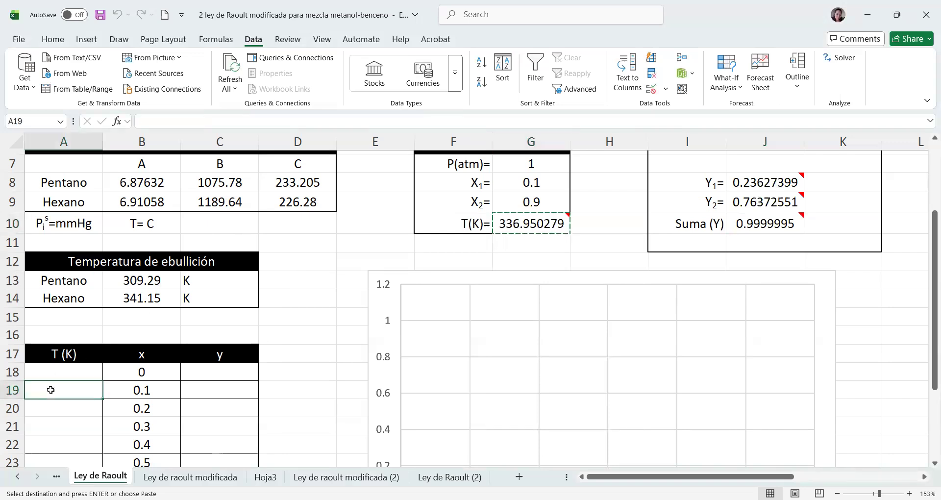
pyautogui.hotkey('ctrl', 'v')
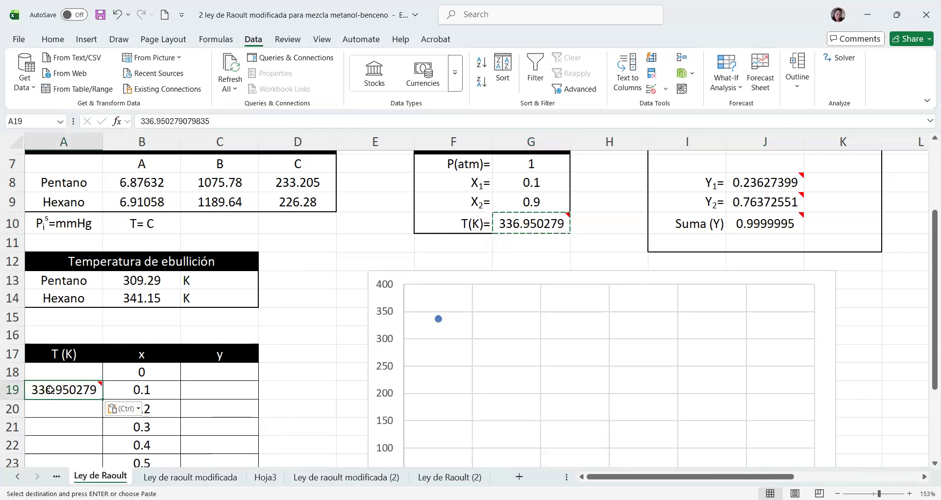
# Step: Copy the Y1 result from J8 and paste it as a value only into the y cell C19 for x = 0.1
pyautogui.click(755, 184)
pyautogui.hotkey('ctrl', 'c')
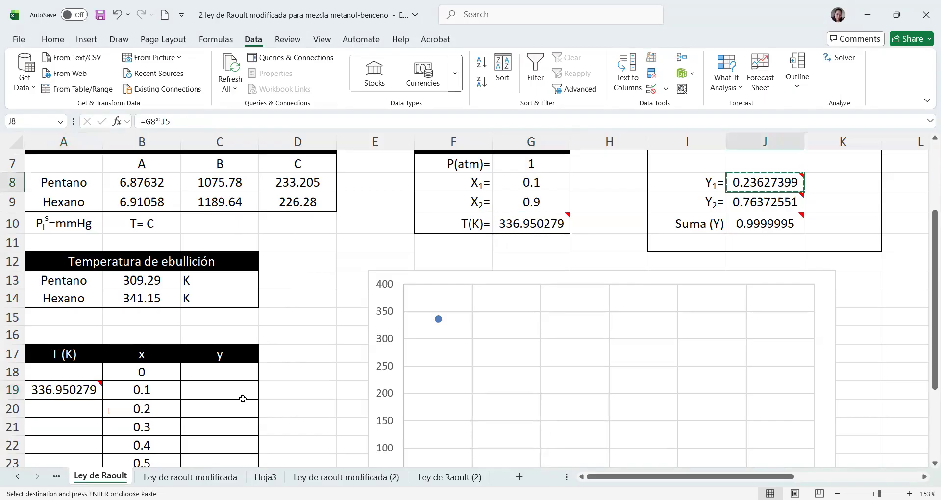
pyautogui.click(224, 389)
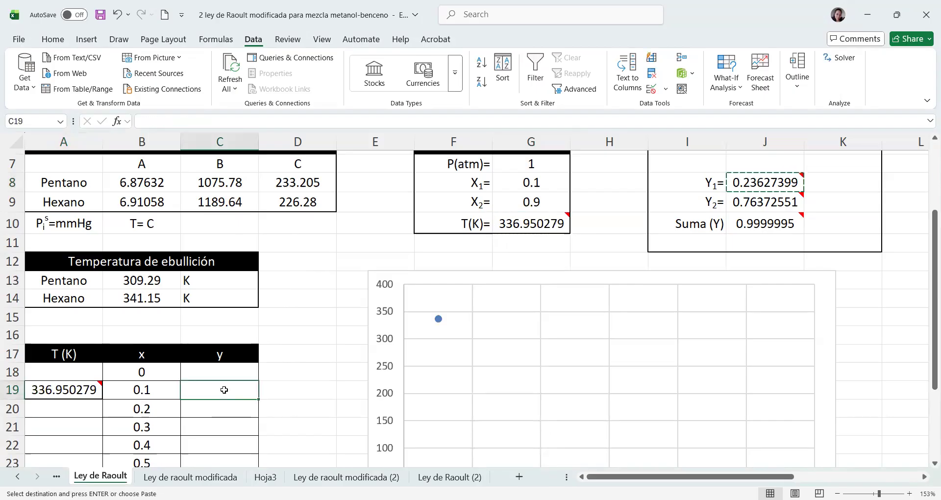
pyautogui.rightClick(224, 389)
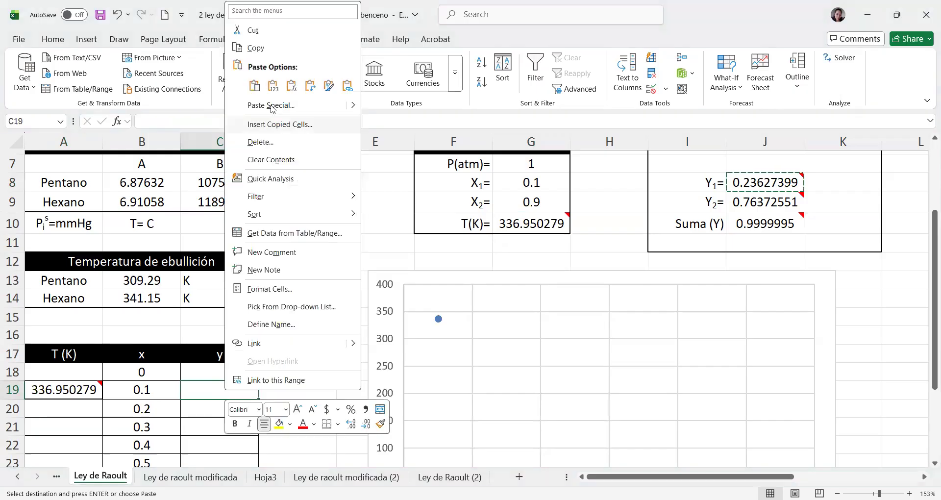
pyautogui.click(273, 87)
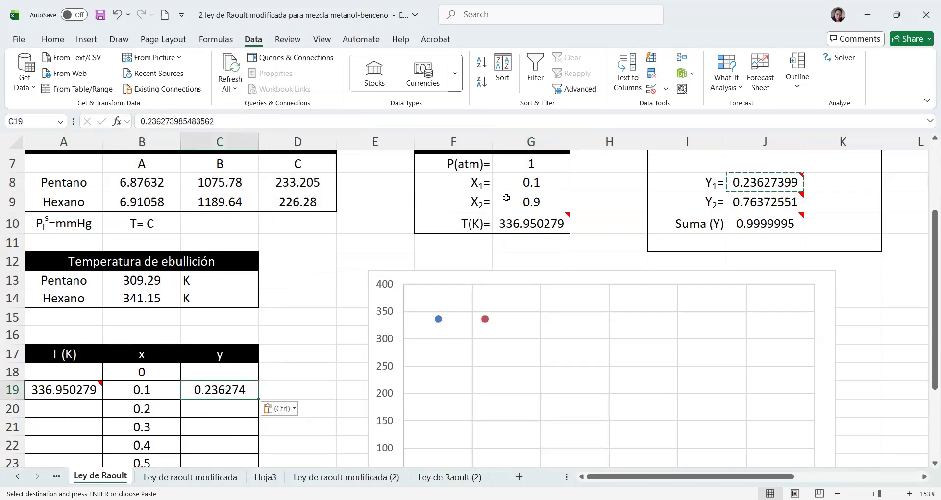
# Step: Set X1 in G8 to 0, solve for the temperature again with Solver, and keep the solution
pyautogui.click(529, 182)
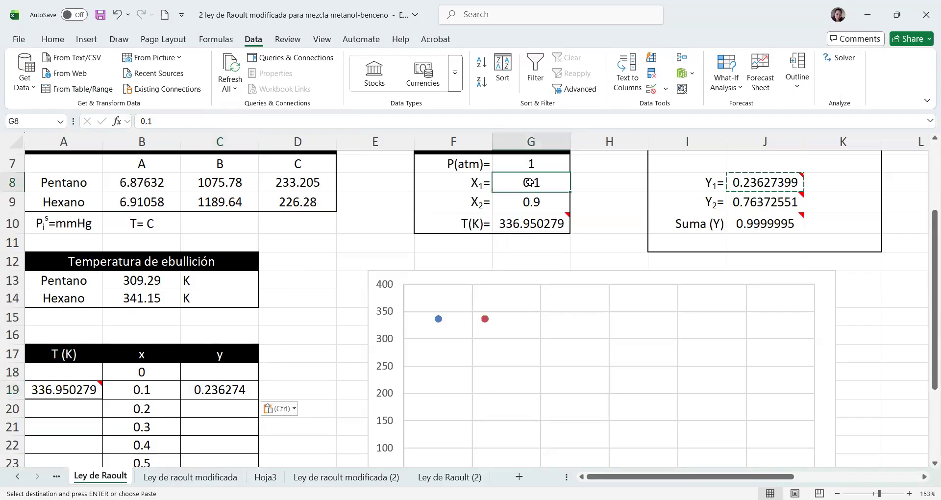
pyautogui.write('0')
pyautogui.press('Return')
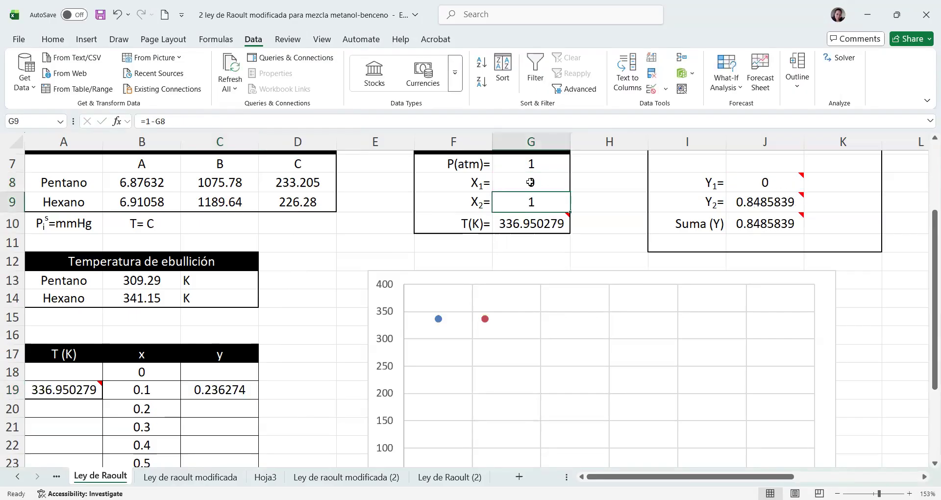
pyautogui.click(840, 58)
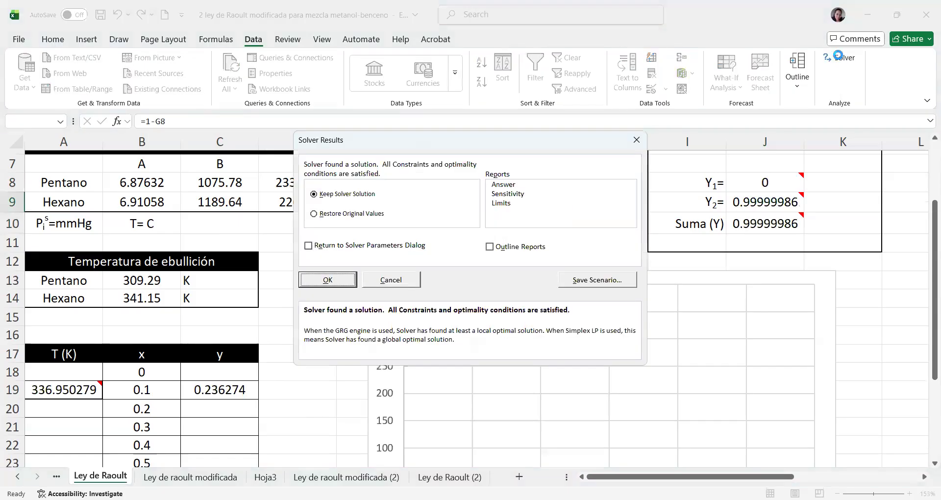
pyautogui.press('Return')
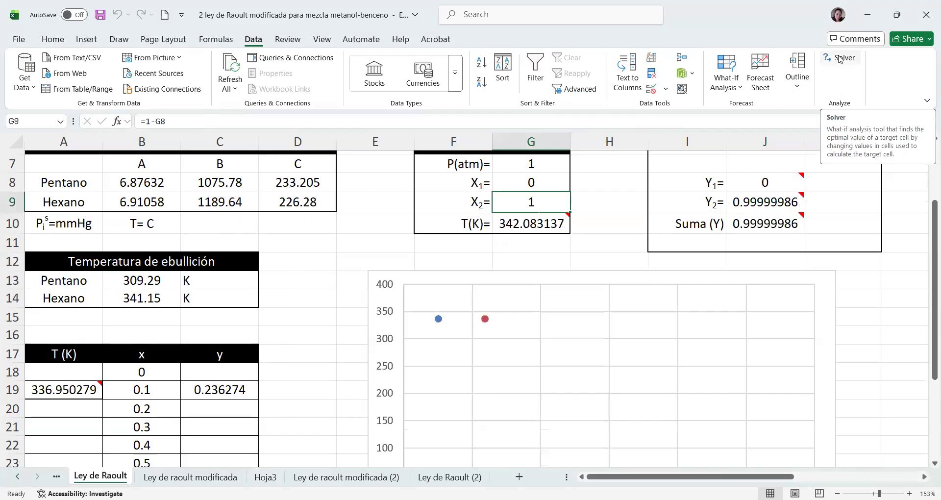
# Step: Copy the solved temperature from G10 into A18 of the x = 0 row and enter 0 as its y value in C18
pyautogui.click(517, 222)
pyautogui.hotkey('ctrl', 'c')
pyautogui.click(64, 372)
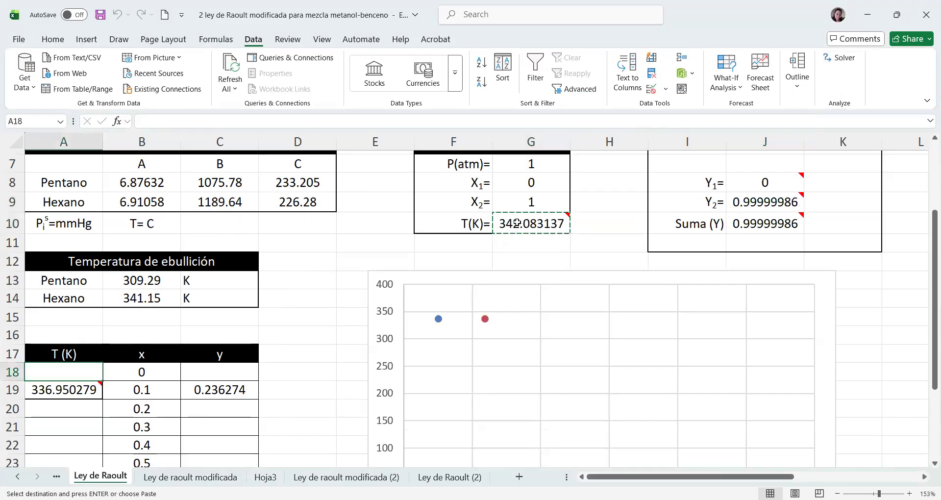
pyautogui.hotkey('ctrl', 'v')
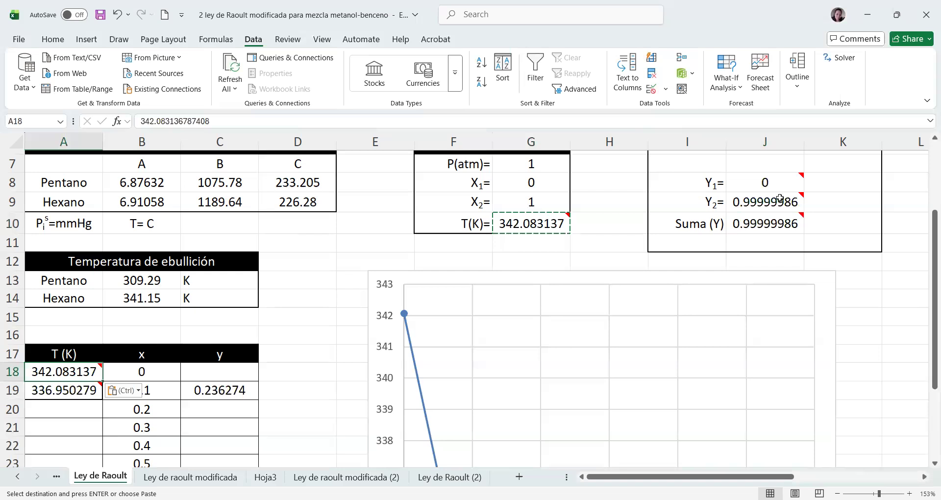
pyautogui.click(214, 374)
pyautogui.write('0')
pyautogui.press('Return')
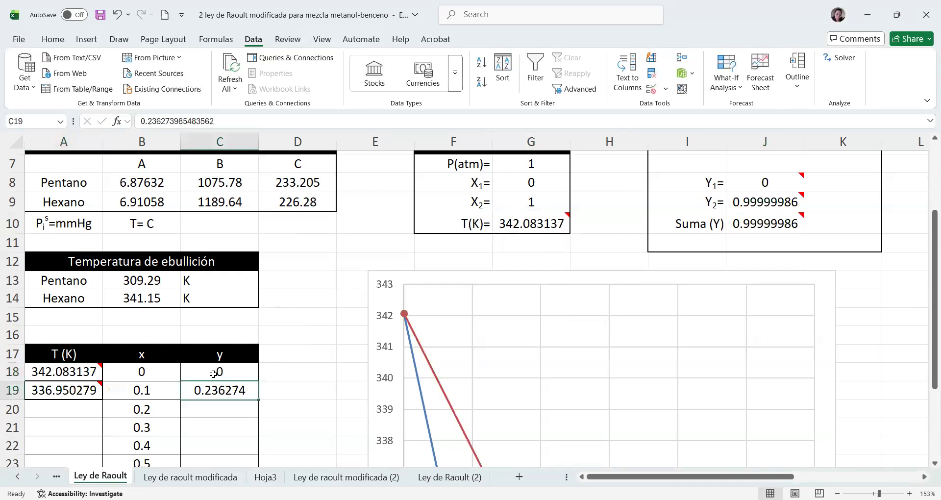
# Step: Set X1 in G8 to 0.2, solve for the temperature again with Solver, and keep the solution
pyautogui.click(764, 179)
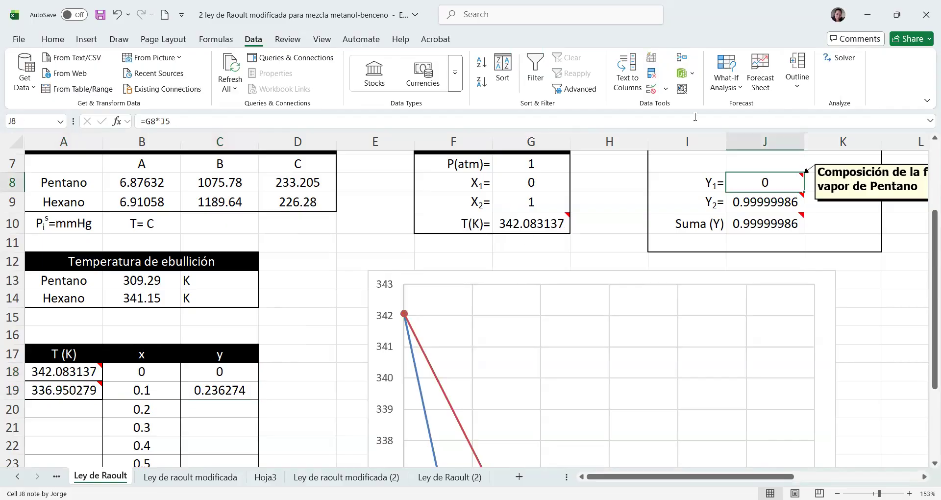
pyautogui.click(511, 182)
pyautogui.write('0.2')
pyautogui.press('Return')
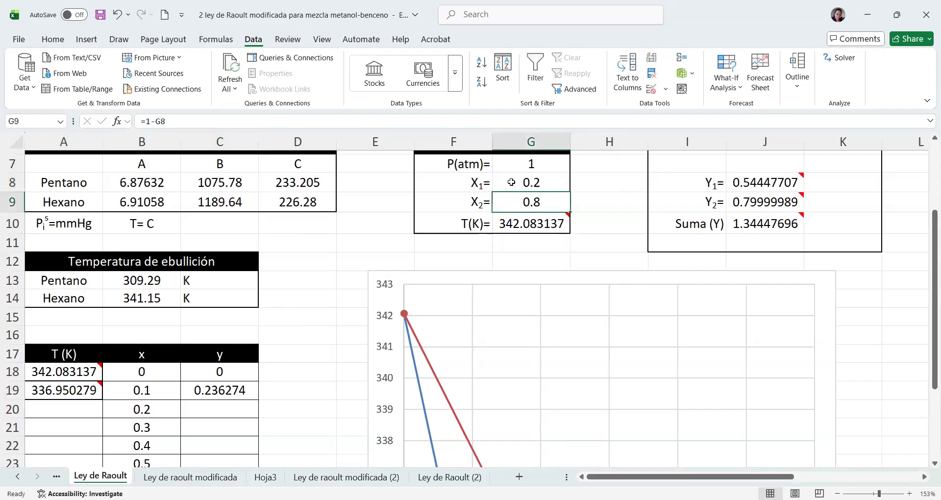
pyautogui.click(833, 58)
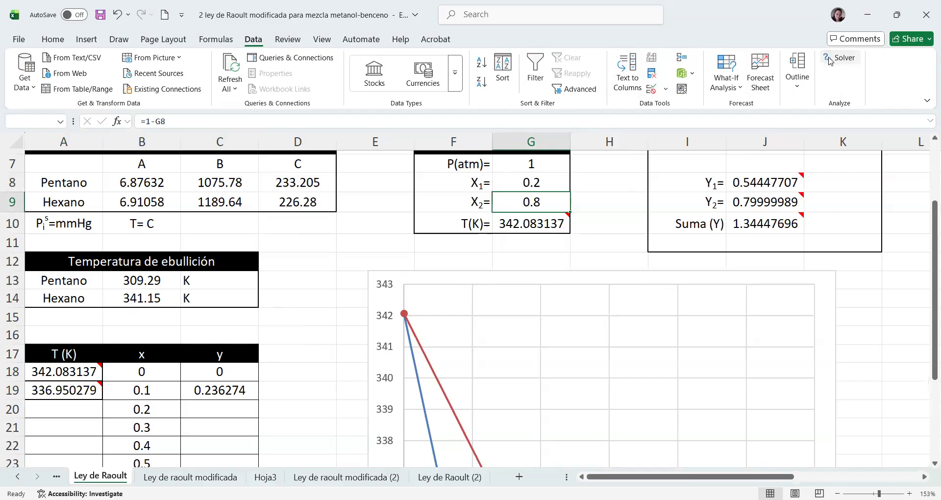
pyautogui.press('Return')
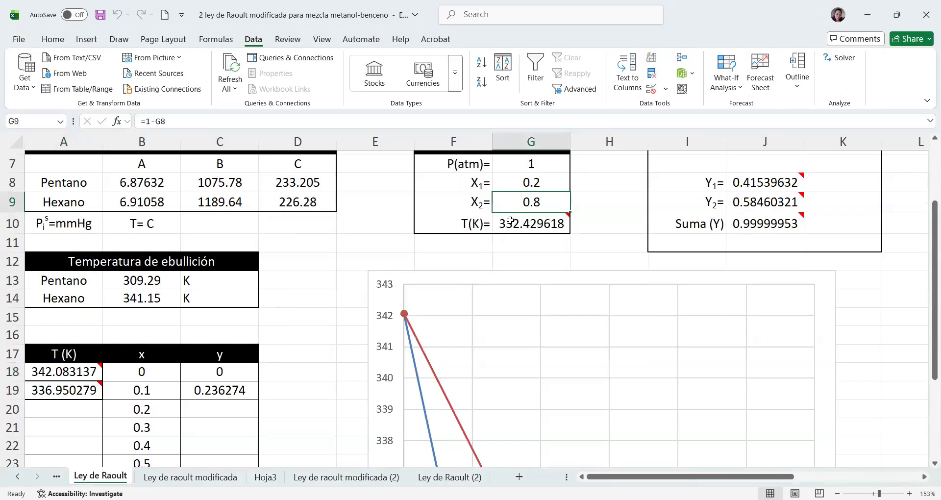
# Step: Copy the solved temperature from G10 into the T (K) cell A20 of the x = 0.2 row
pyautogui.click(510, 221)
pyautogui.hotkey('ctrl', 'c')
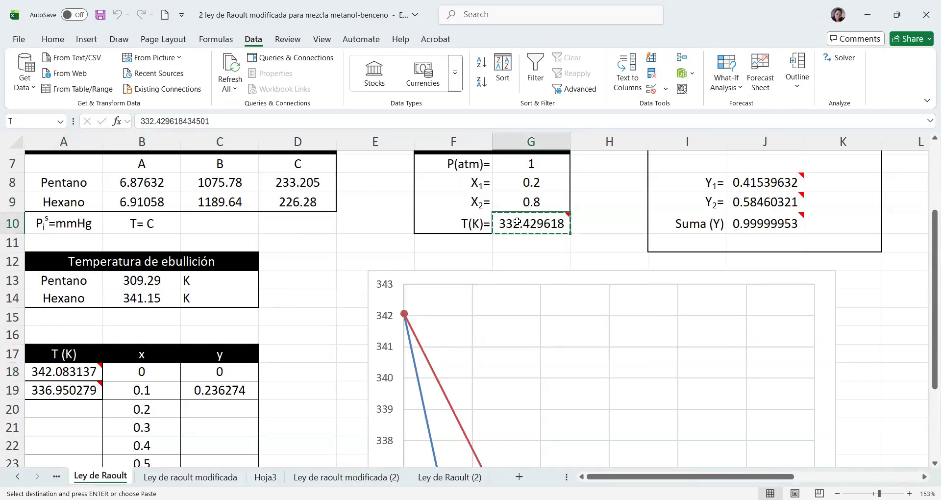
pyautogui.click(51, 408)
pyautogui.hotkey('ctrl', 'v')
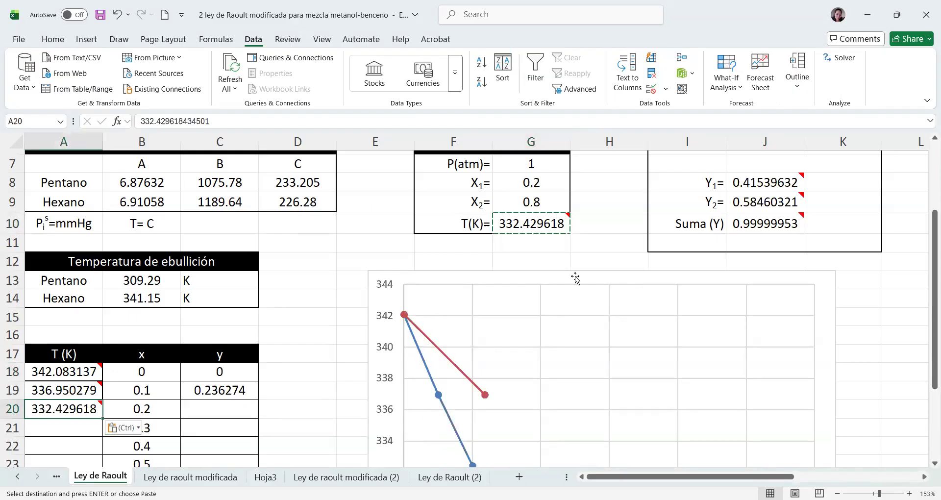
# Step: Copy the Y1 result from J8 and paste it as a value only into the y cell C20 for x = 0.2
pyautogui.click(758, 182)
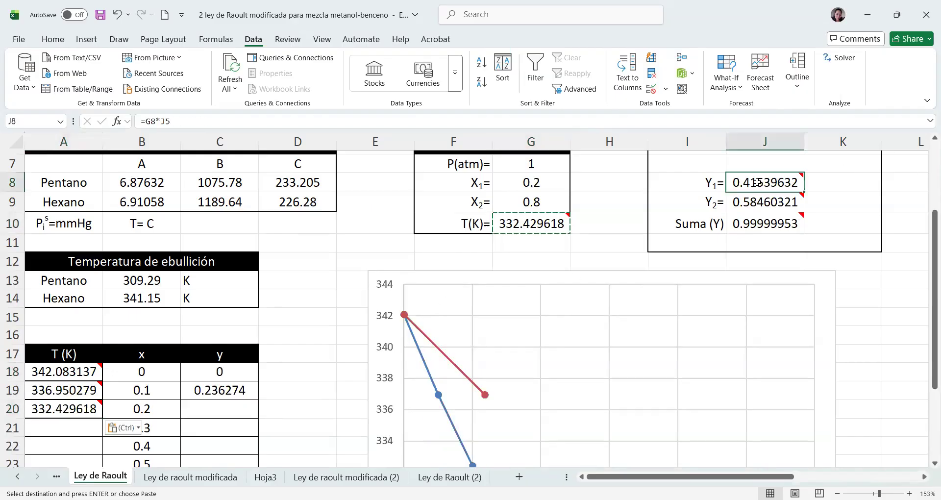
pyautogui.hotkey('ctrl', 'c')
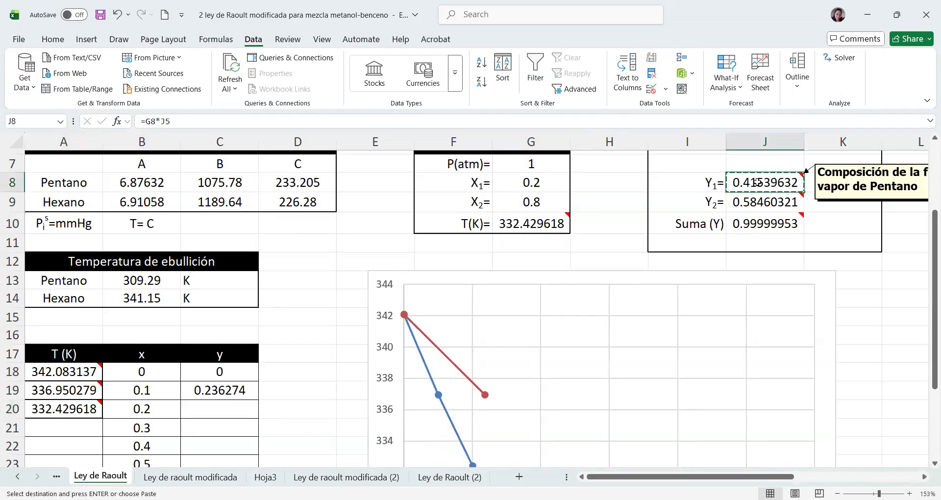
pyautogui.click(196, 410)
pyautogui.rightClick(195, 410)
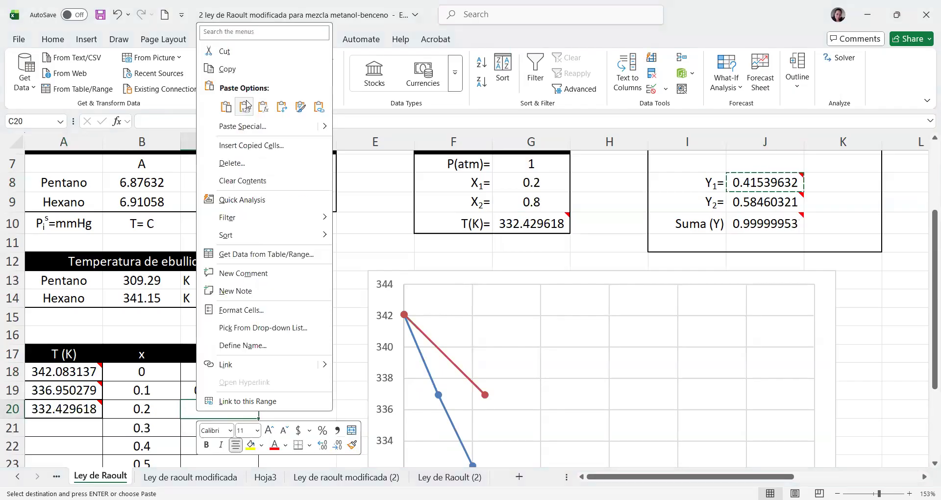
pyautogui.press('v')
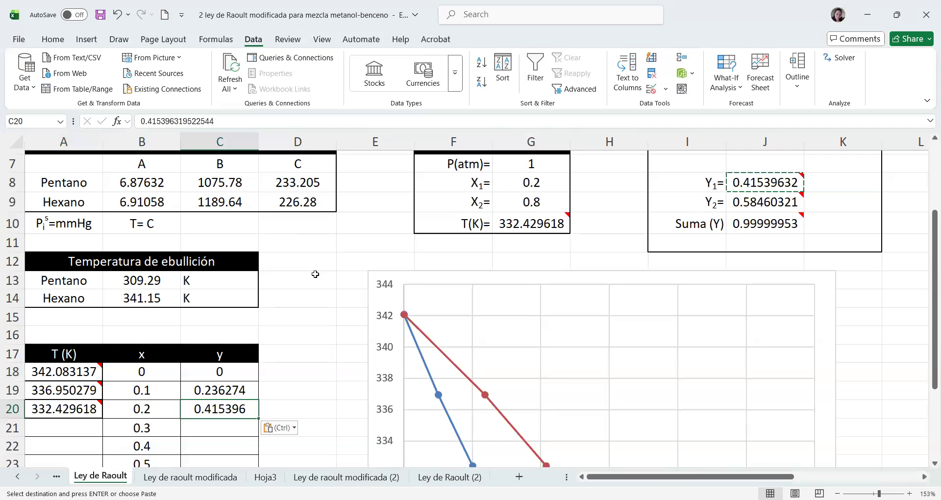
# Step: Examine the two plotted chart series and the table ranges they draw from
pyautogui.keyDown('ctrl'); pyautogui.scroll(-4, 315, 274); pyautogui.keyUp('ctrl')
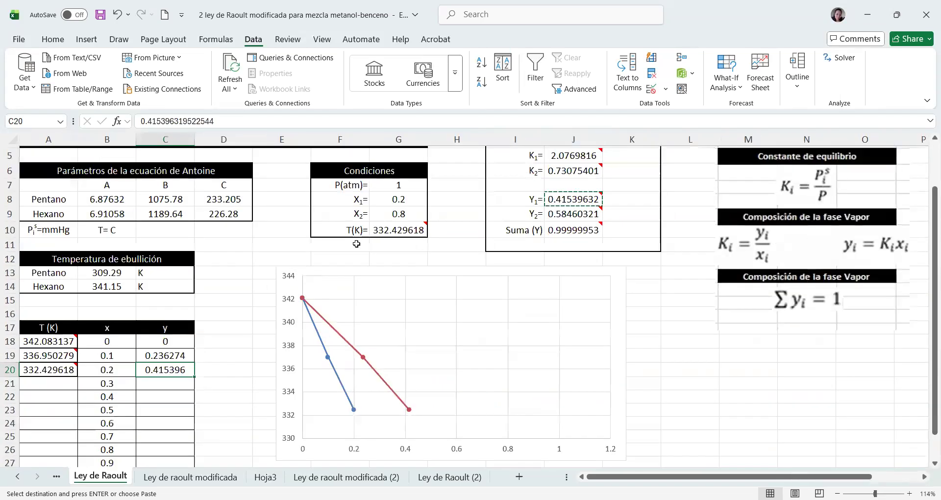
pyautogui.click(309, 314)
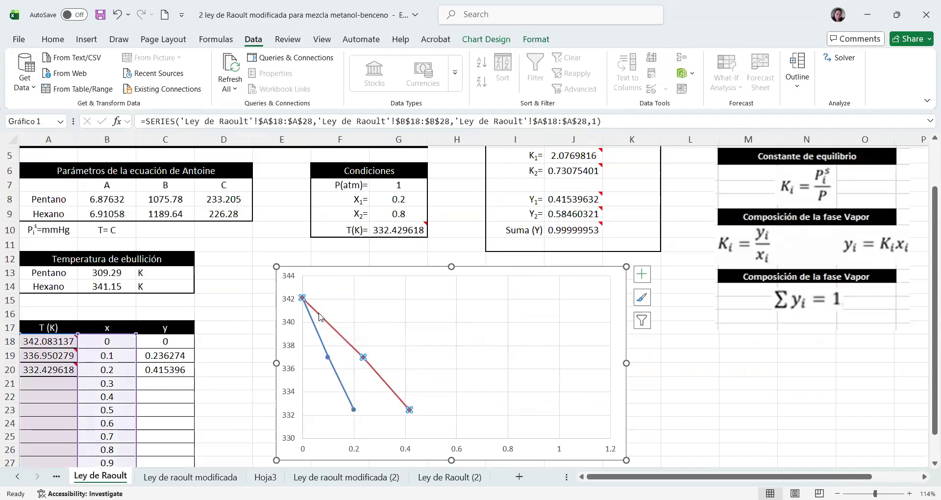
pyautogui.click(319, 315)
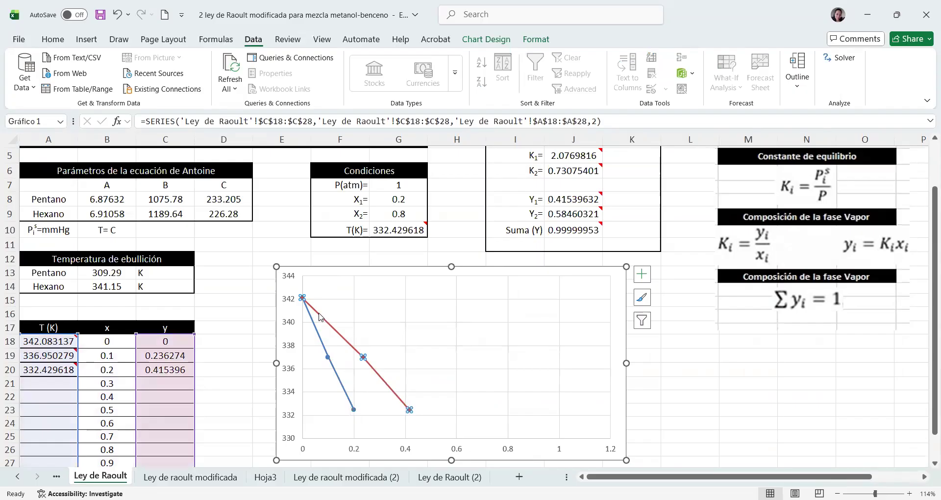
pyautogui.click(319, 316)
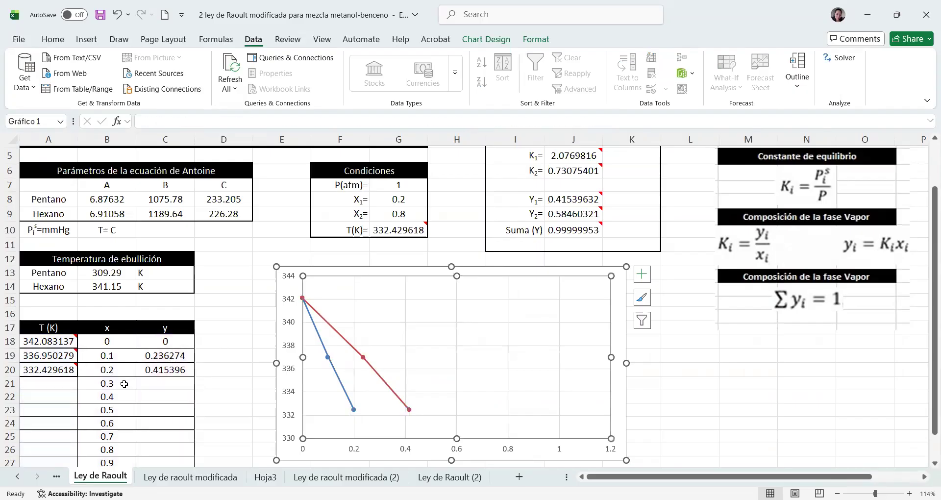
pyautogui.scroll(-1, 124, 384)
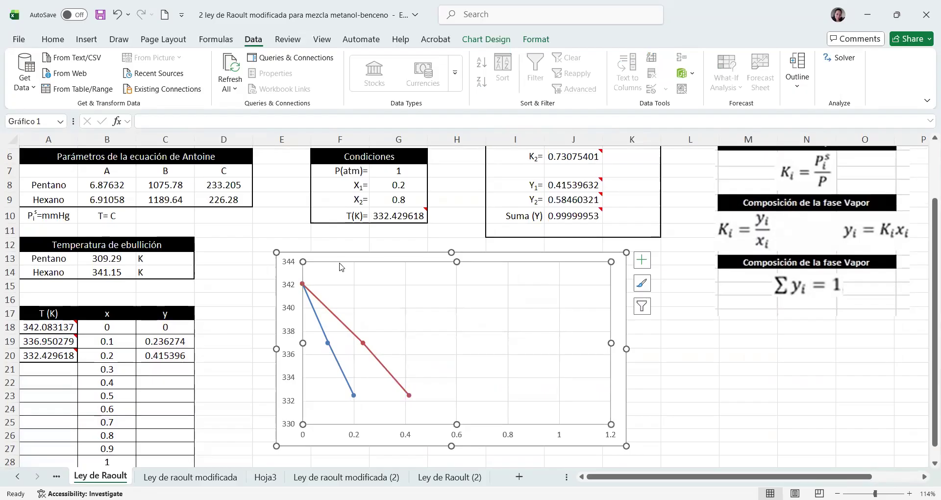
# Step: Set X1 in G8 to 0.3, solve for the temperature again with Solver, and keep the solution
pyautogui.click(379, 185)
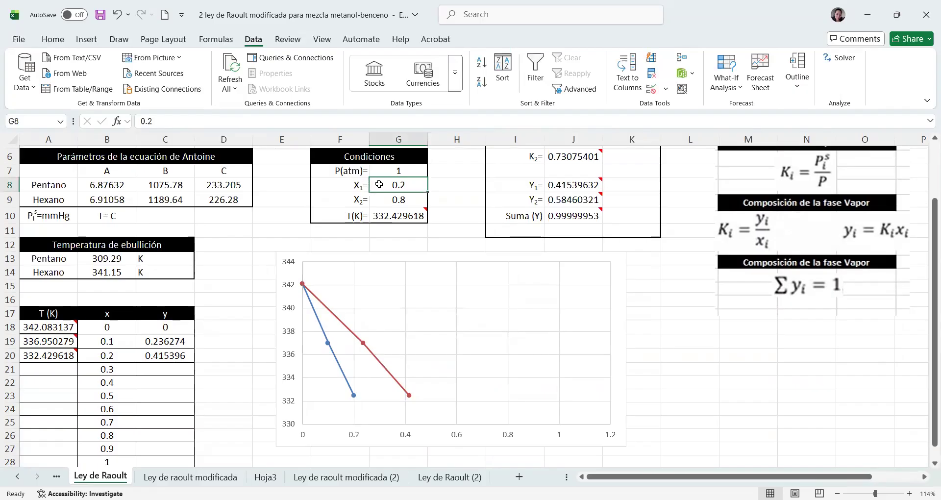
pyautogui.write('0.3')
pyautogui.press('Return')
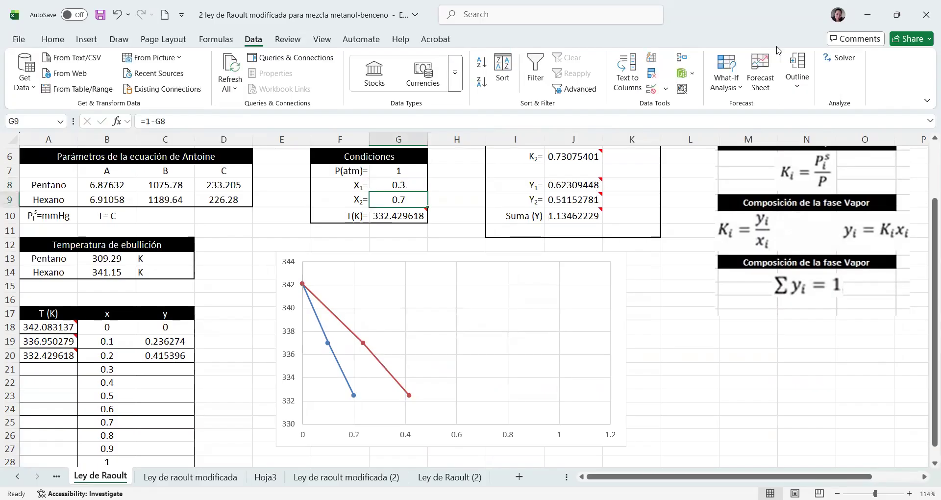
pyautogui.click(829, 60)
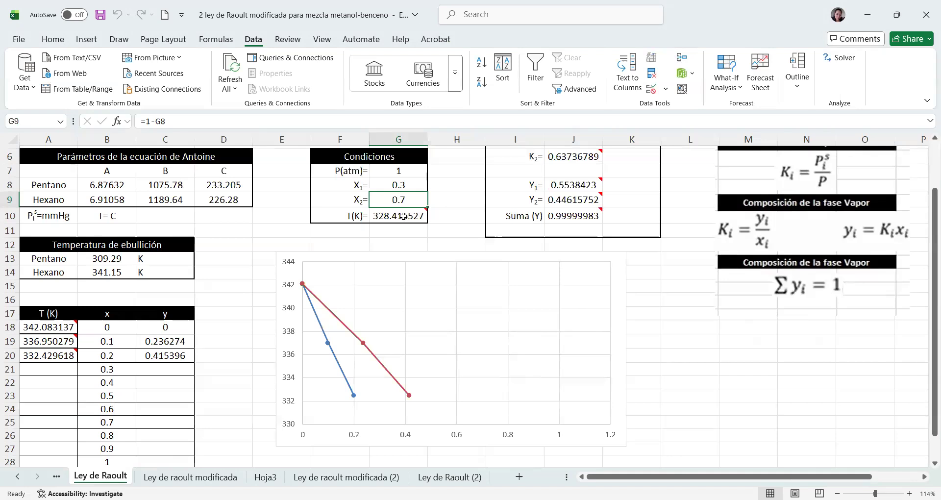
# Step: Copy the solved temperature from G10 into the T (K) cell A21 of the x = 0.3 row
pyautogui.click(391, 215)
pyautogui.hotkey('ctrl', 'c')
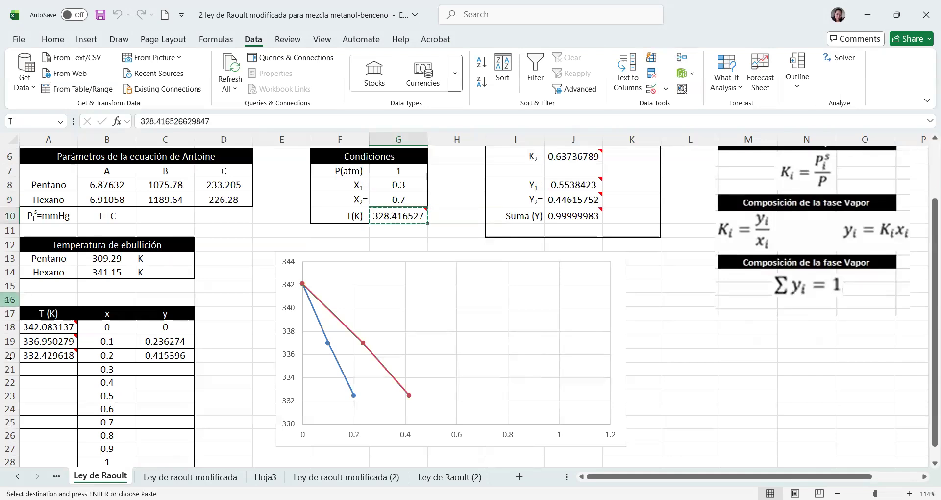
pyautogui.click(42, 371)
pyautogui.hotkey('ctrl', 'v')
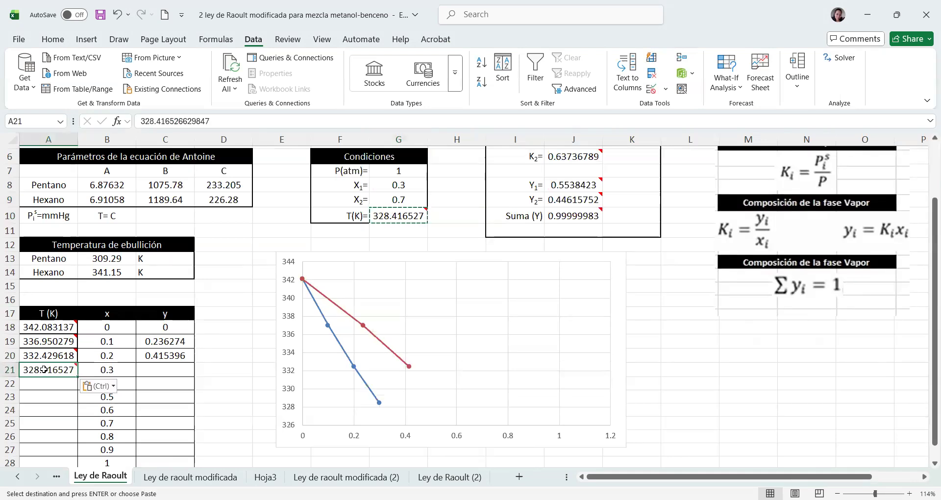
# Step: Copy the Y1 result from J8 and paste it as a value only into the y cell C21 for x = 0.3
pyautogui.click(562, 189)
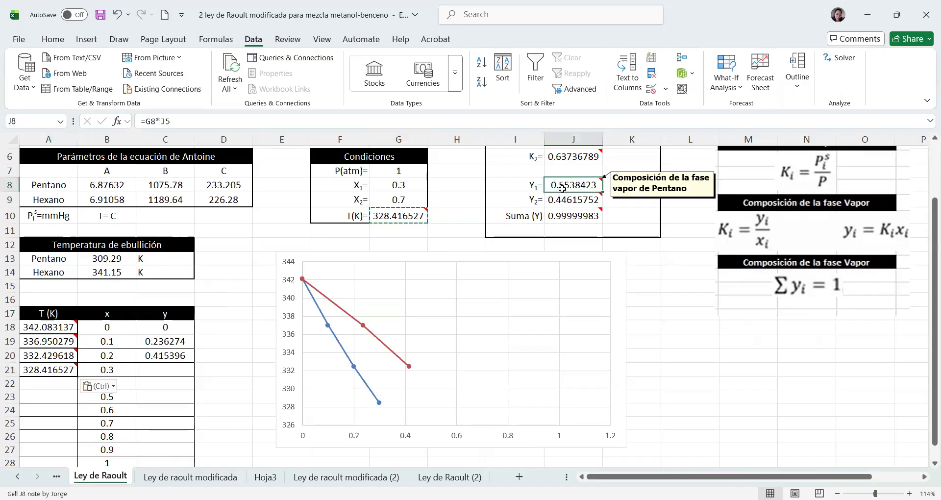
pyautogui.hotkey('ctrl', 'c')
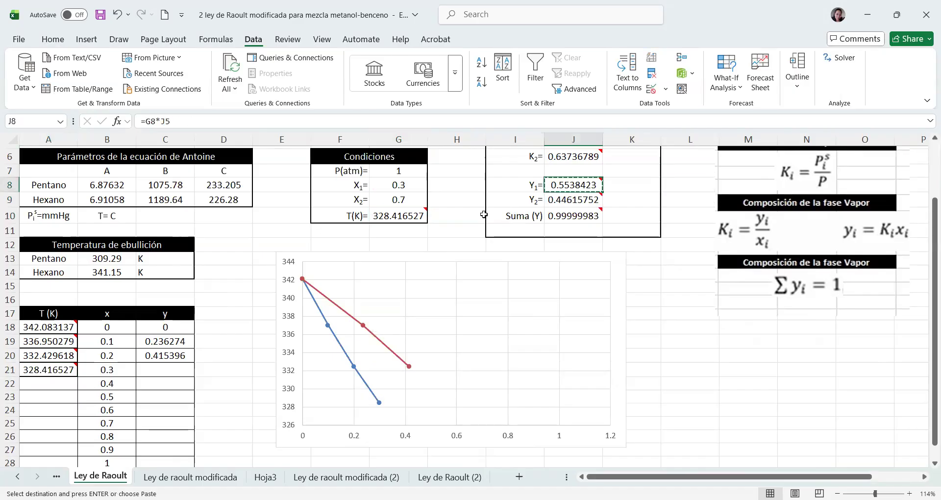
pyautogui.click(149, 367)
pyautogui.rightClick(150, 368)
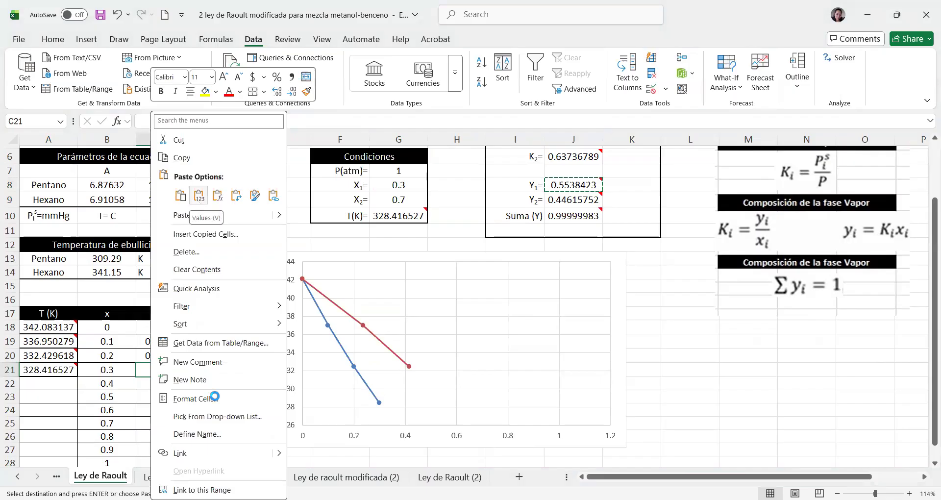
pyautogui.press('v')
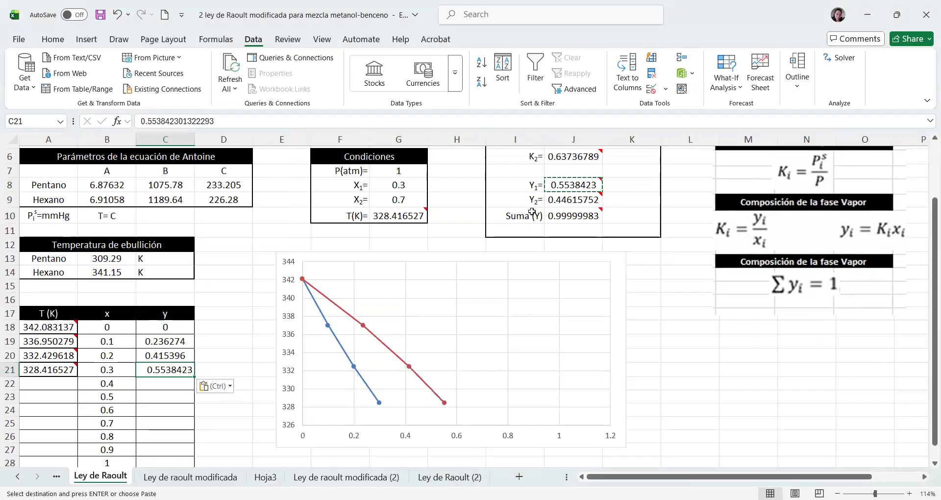
# Step: Set X1 in G8 to 0.4, run Solver with objective J10 at a value of 1 by changing T, and keep the solution
pyautogui.click(397, 185)
pyautogui.write('0')
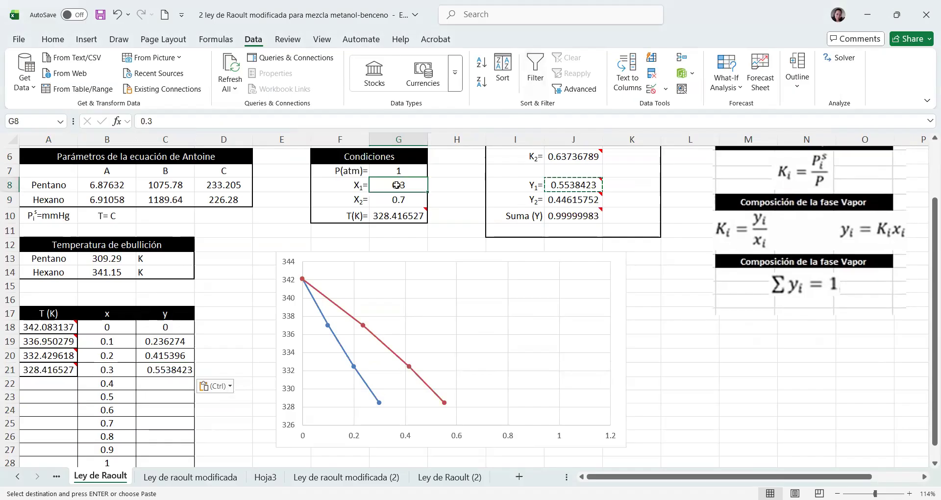
pyautogui.write('.4')
pyautogui.press('Return')
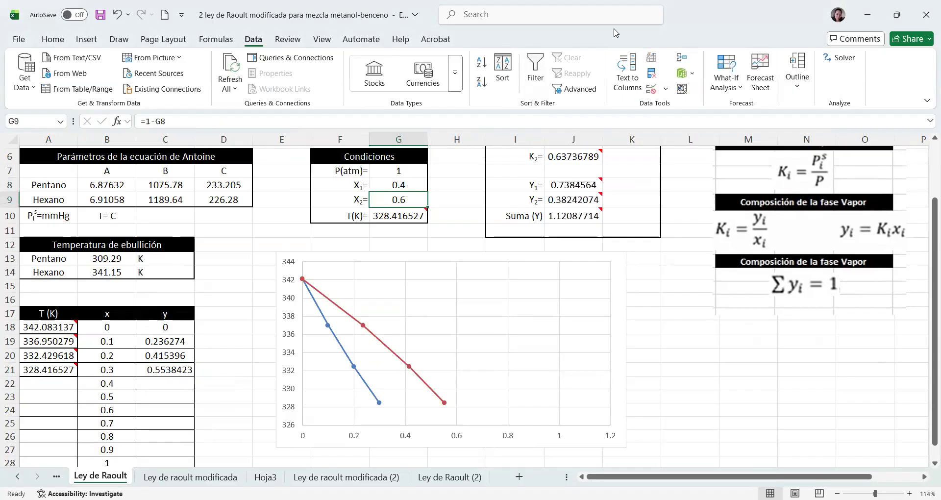
pyautogui.click(825, 62)
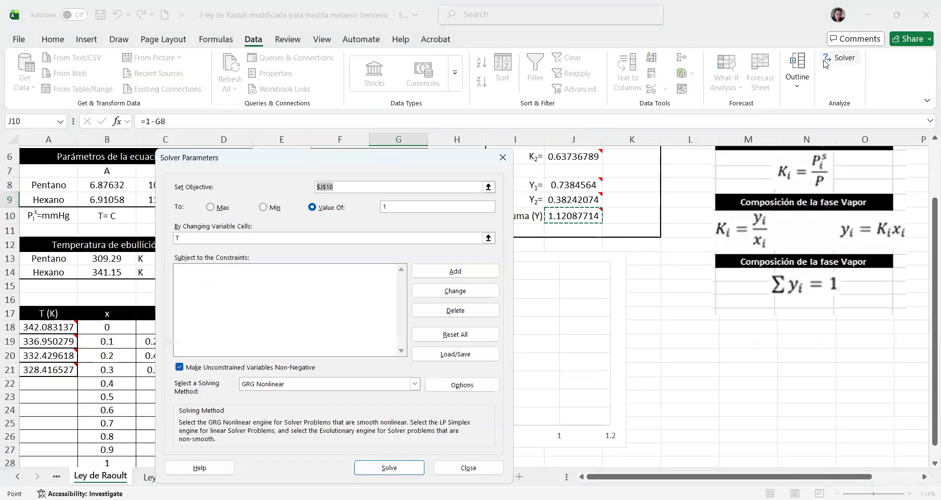
pyautogui.press('Return')
pyautogui.click(315, 284)
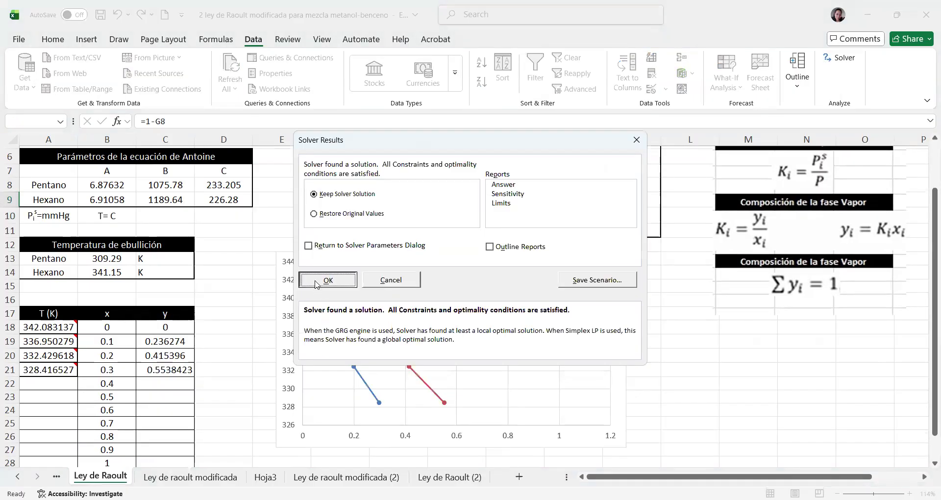
# Step: Copy the solved temperature from G10 into the T (K) cell A22 of the x = 0.4 row
pyautogui.click(409, 216)
pyautogui.hotkey('ctrl', 'c')
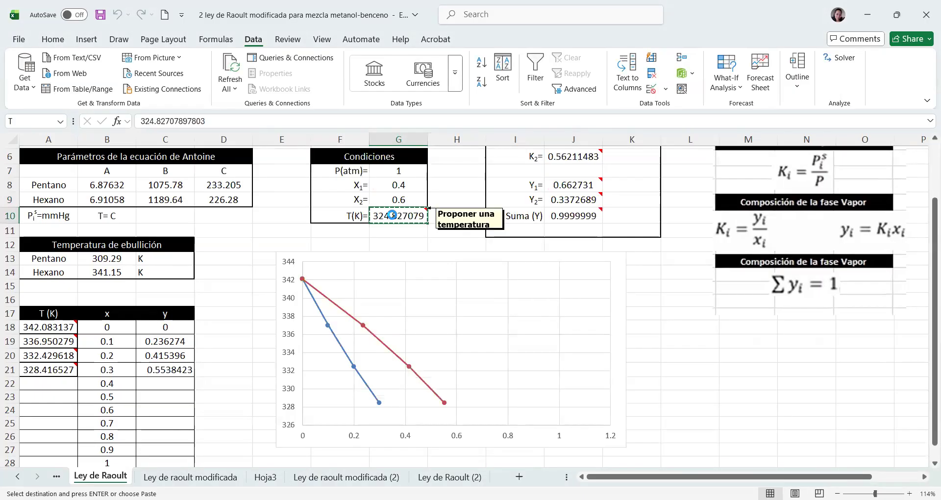
pyautogui.click(46, 387)
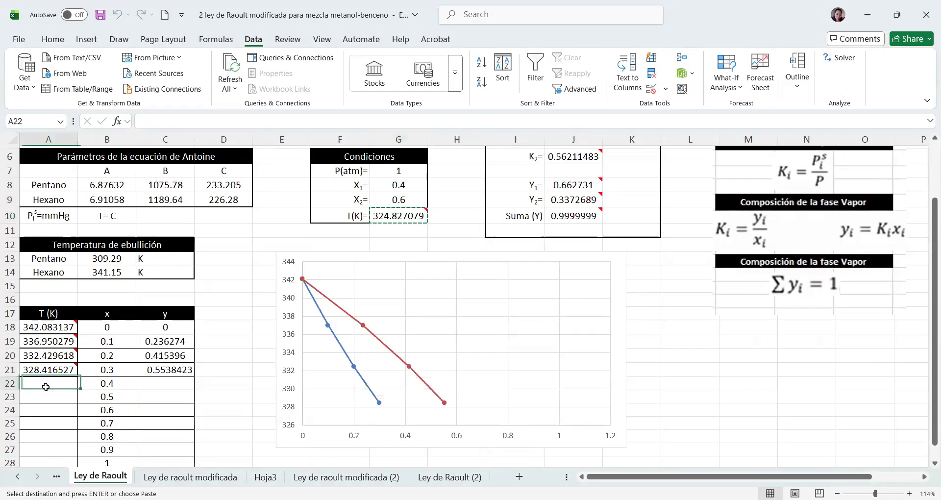
pyautogui.hotkey('ctrl', 'v')
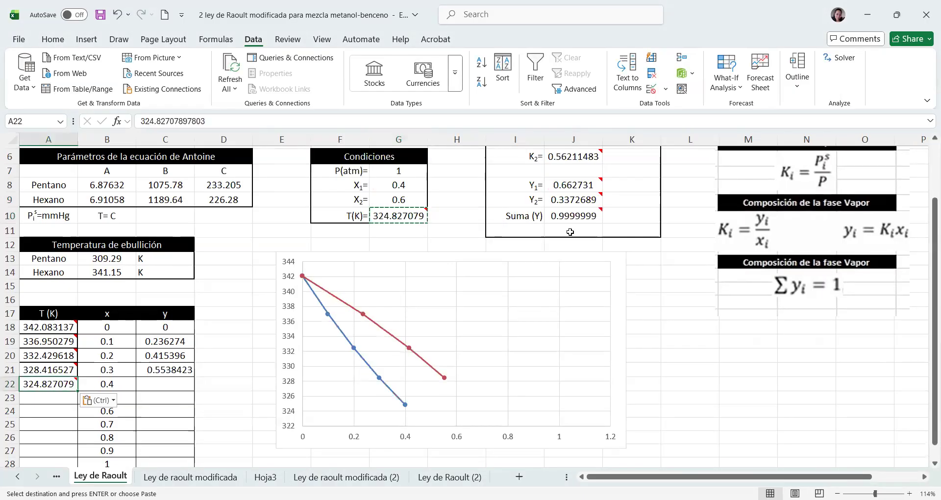
# Step: Copy the Y1 result from J8 and paste it as a value only into the y cell C22 for x = 0.4
pyautogui.click(559, 185)
pyautogui.hotkey('ctrl', 'c')
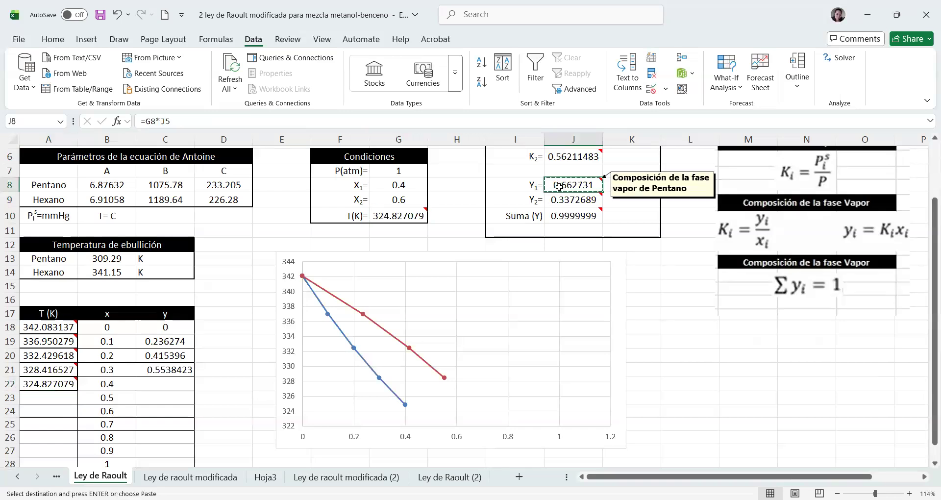
pyautogui.click(145, 383)
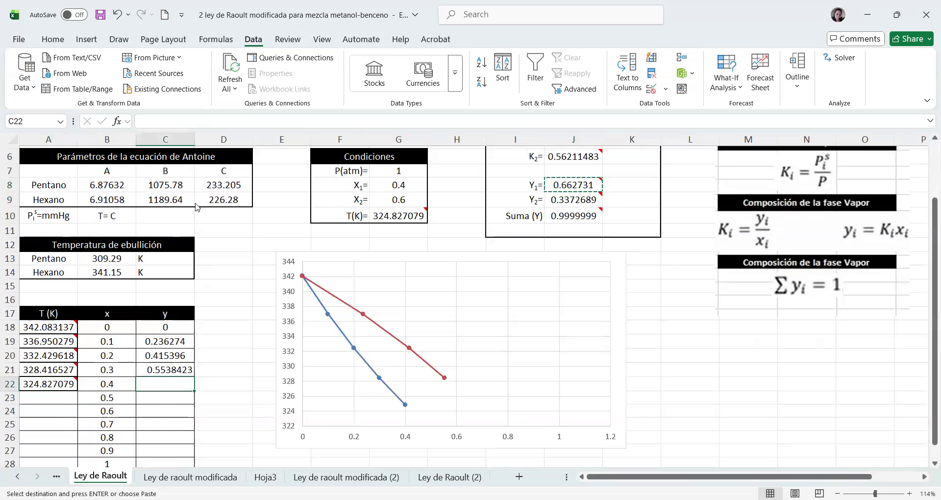
pyautogui.rightClick(196, 207)
pyautogui.click(194, 195)
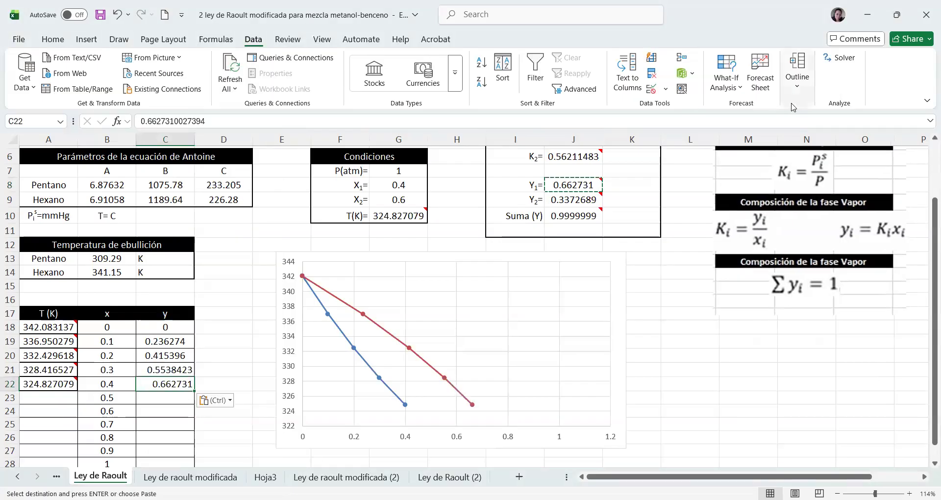
# Step: Set X1 in G8 to 0.5, run Solver with objective J10 at a value of 1 by changing T, and keep the solution
pyautogui.click(388, 183)
pyautogui.write('0.5')
pyautogui.press('Return')
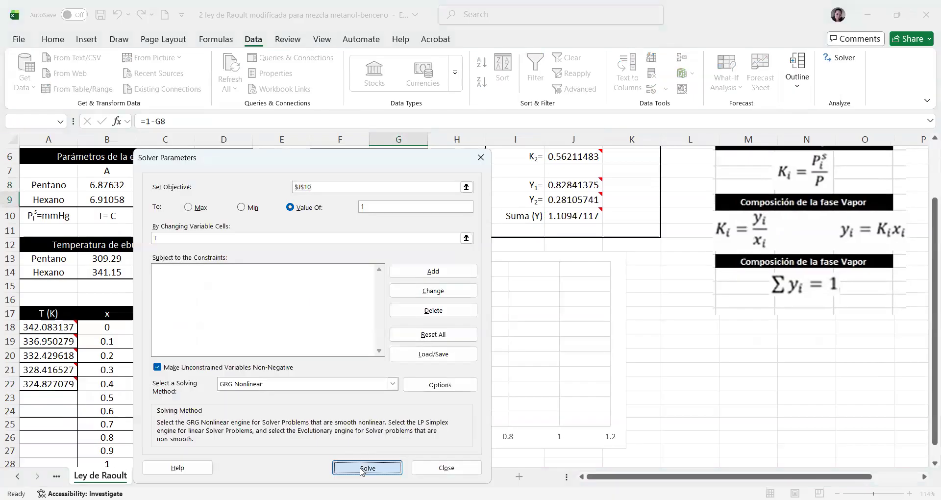
pyautogui.click(328, 280)
# Step: Copy the solved temperature from G10 into the T (K) cell A23 of the x = 0.5 row
pyautogui.click(381, 216)
pyautogui.hotkey('ctrl', 'c')
pyautogui.click(55, 401)
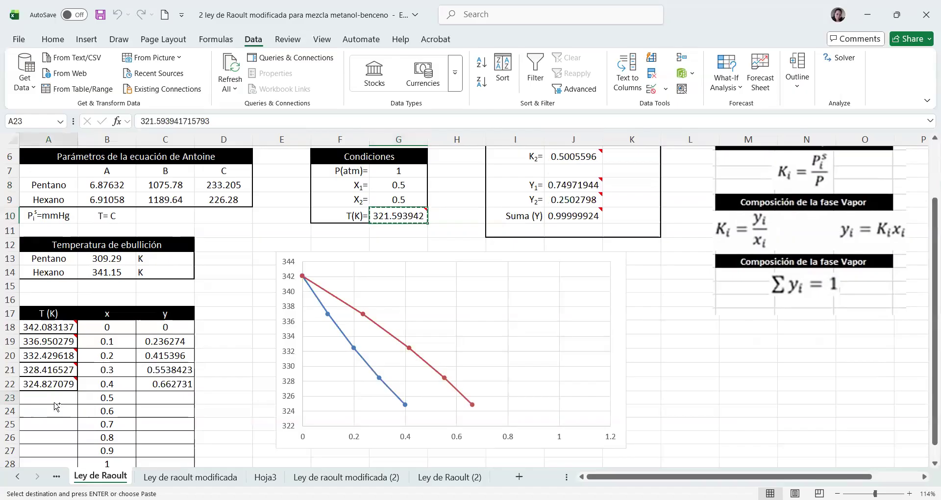
pyautogui.hotkey('ctrl', 'v')
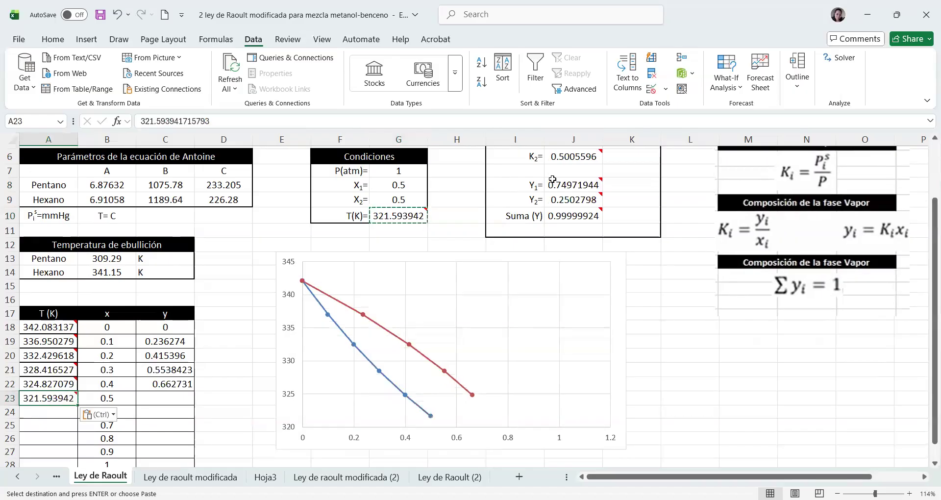
# Step: Copy the Y1 result from J8 and paste it as a value only into the y cell C23 for x = 0.5
pyautogui.click(553, 186)
pyautogui.hotkey('ctrl', 'c')
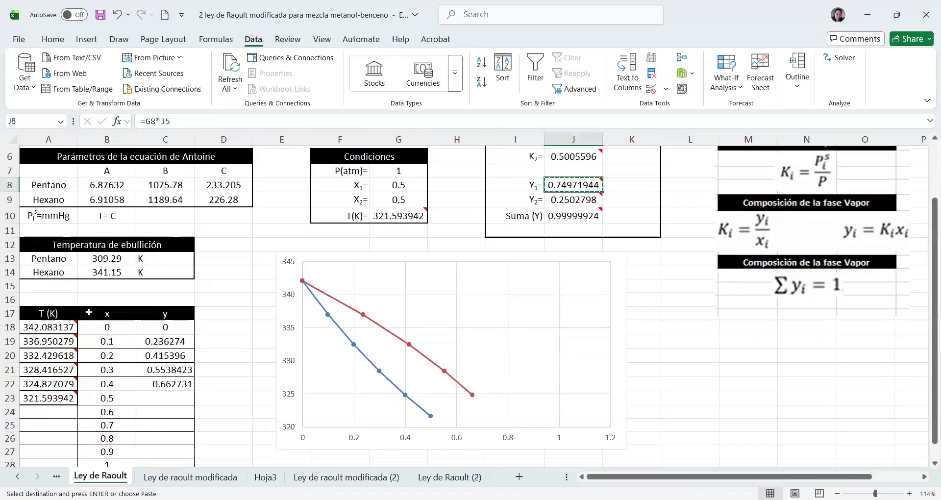
pyautogui.click(165, 400)
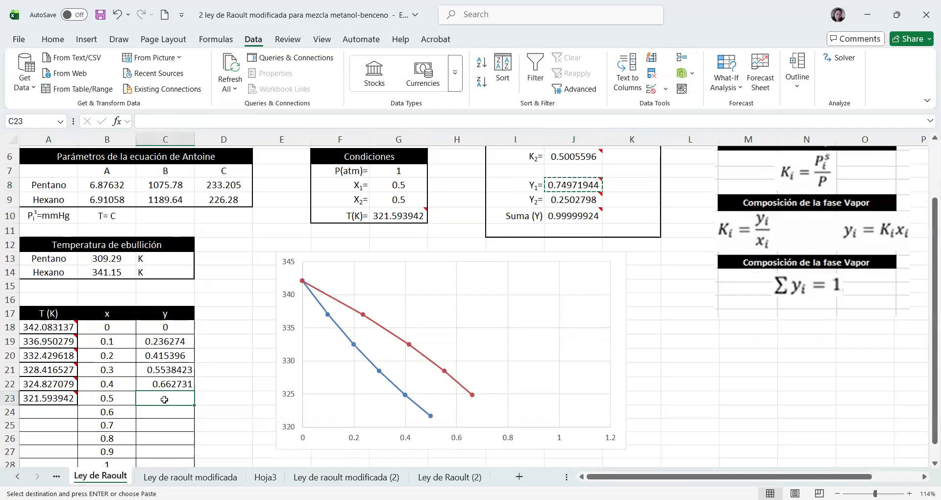
pyautogui.rightClick(166, 403)
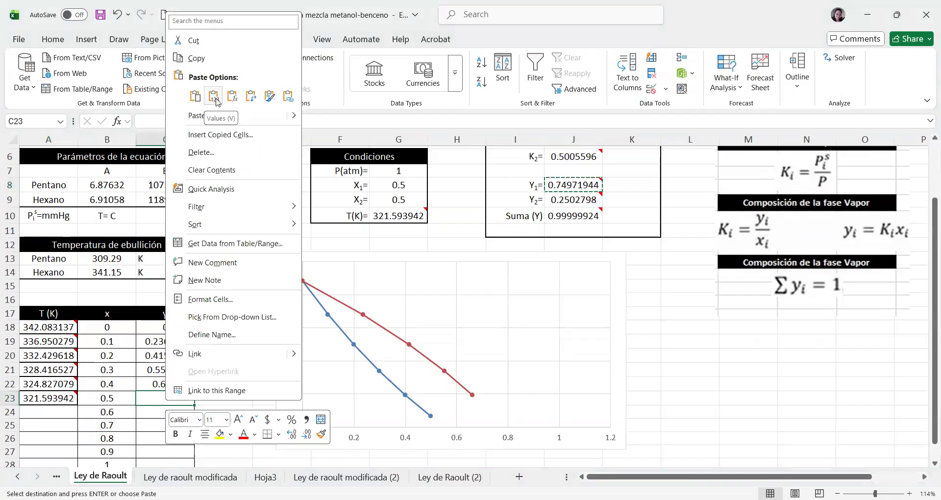
pyautogui.press('v')
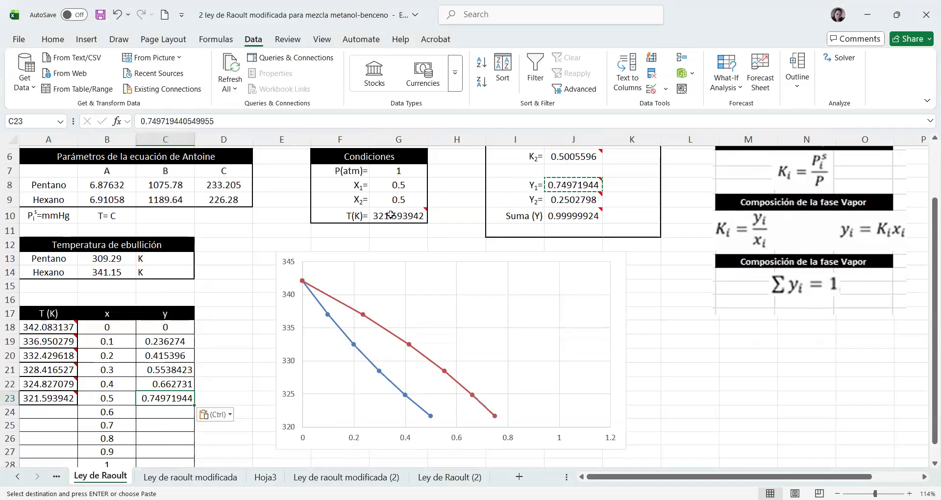
# Step: Set X1 in G8 to 0.6, run Solver again for the vapour sum in J10, and keep the solution
pyautogui.click(397, 185)
pyautogui.write('0.6')
pyautogui.press('Return')
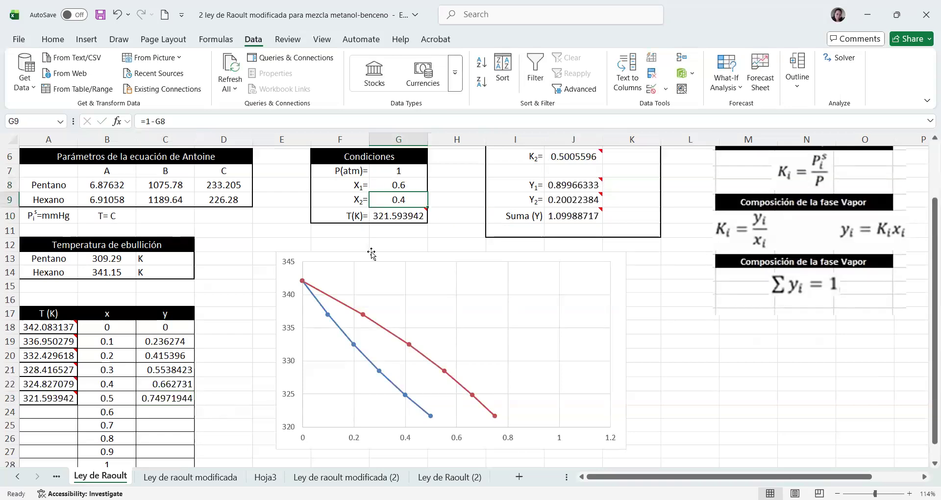
pyautogui.click(835, 59)
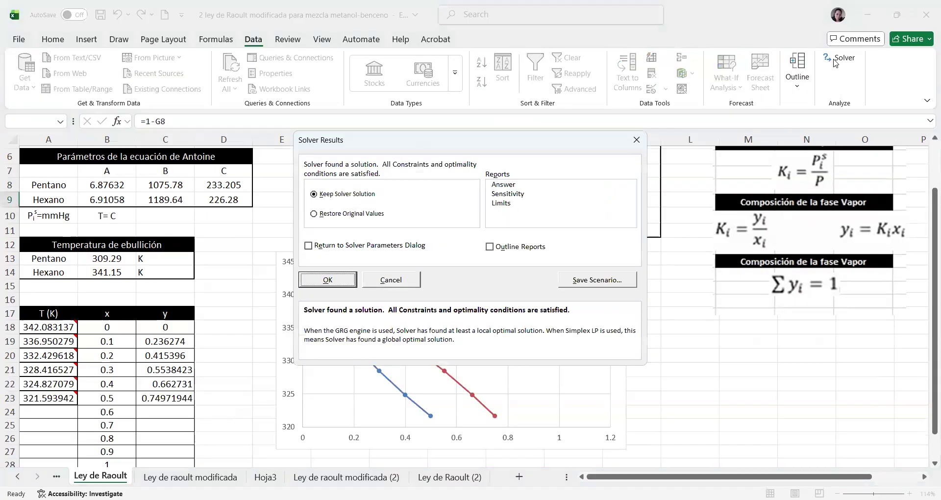
pyautogui.press('Return')
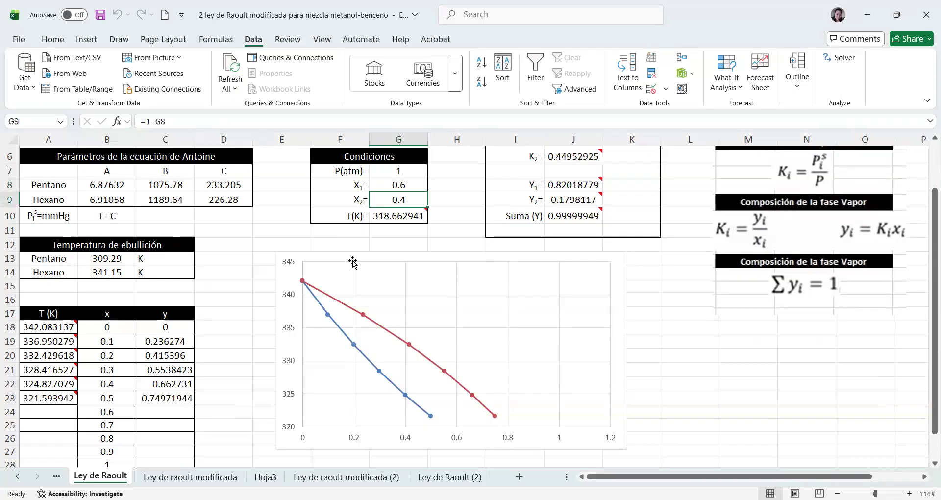
# Step: Copy the solved temperature from G10 into the T (K) cell A24 of the x = 0.6 row
pyautogui.click(396, 210)
pyautogui.hotkey('ctrl', 'c')
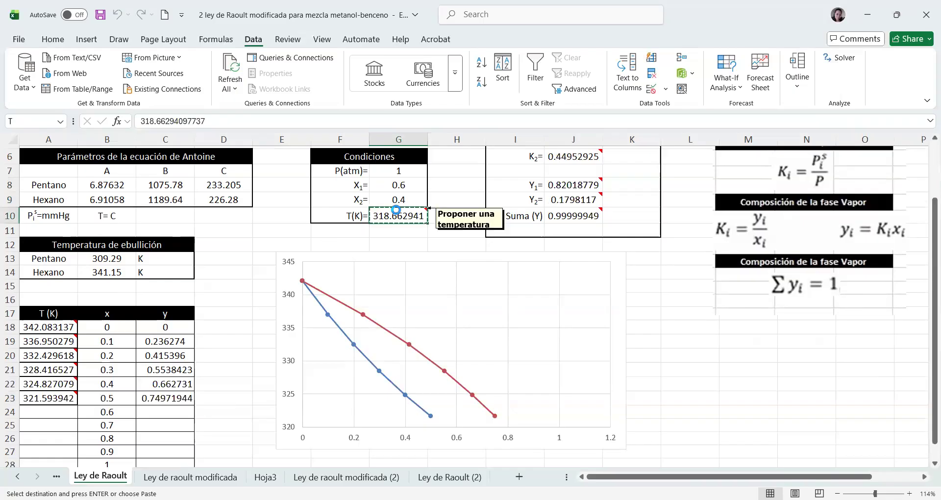
pyautogui.click(42, 411)
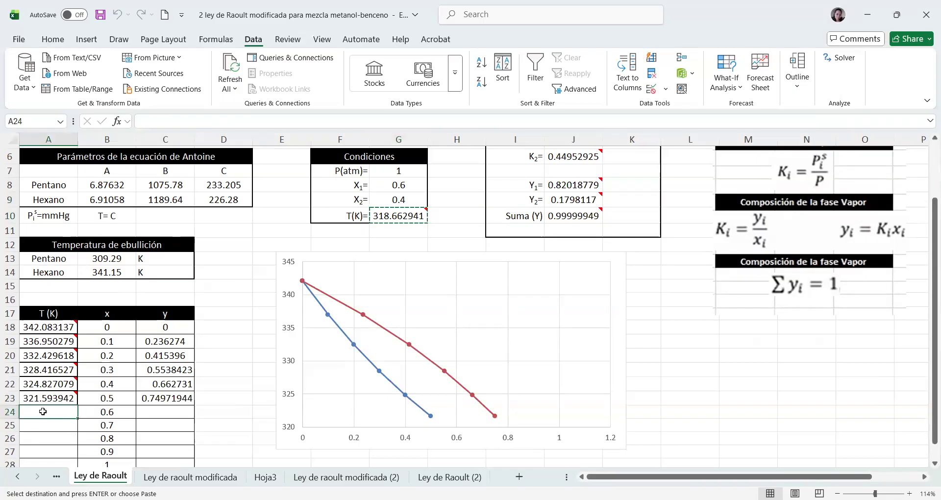
pyautogui.hotkey('ctrl', 'v')
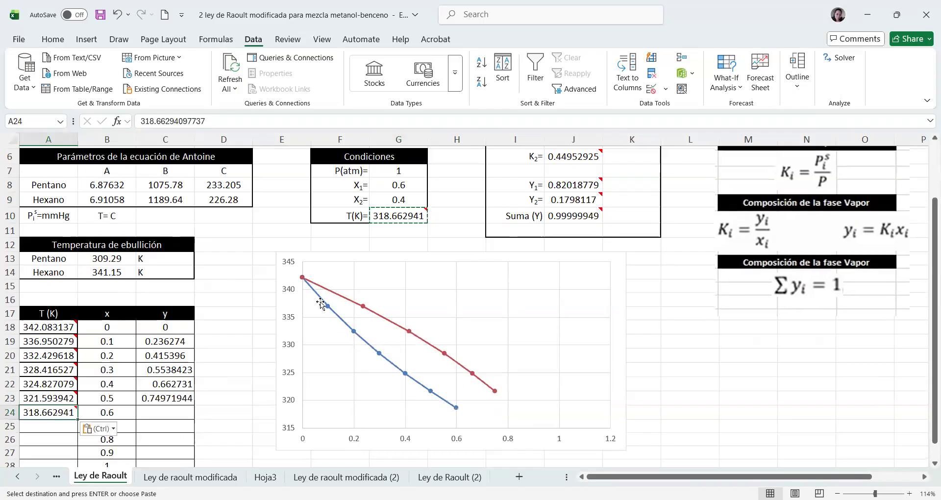
# Step: Copy the Y1 result from J8 and paste it as a value only into the y cell C24 for x = 0.6
pyautogui.click(565, 185)
pyautogui.hotkey('ctrl', 'c')
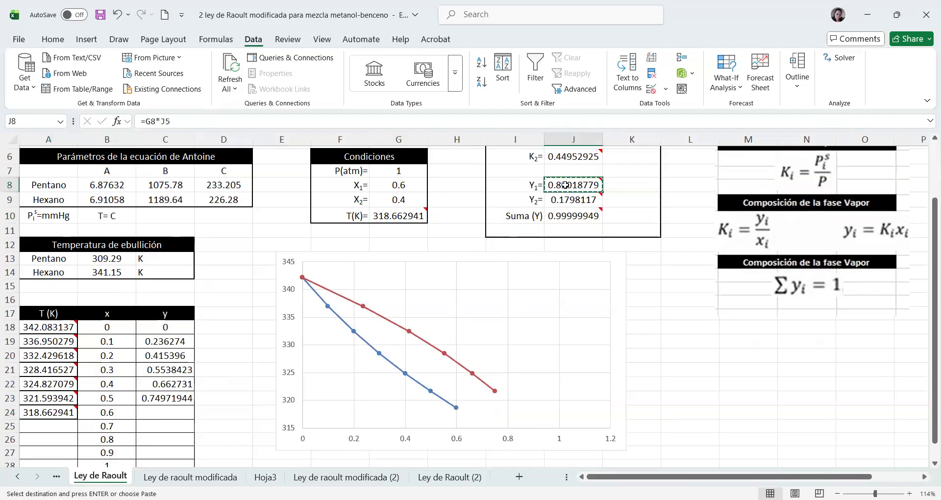
pyautogui.click(161, 414)
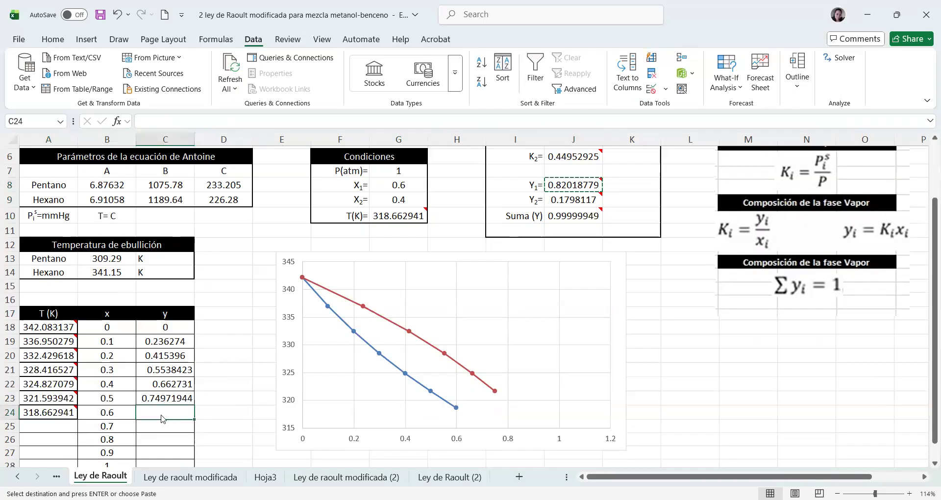
pyautogui.rightClick(162, 418)
pyautogui.click(211, 111)
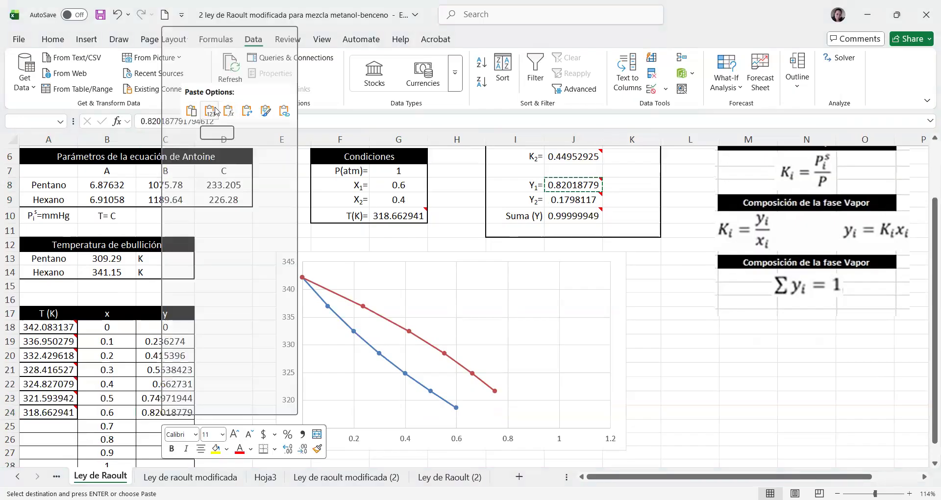
# Step: Set X1 in G8 to 0.7, run Solver with objective J10 at a value of 1 by changing T, and keep the solution
pyautogui.click(397, 184)
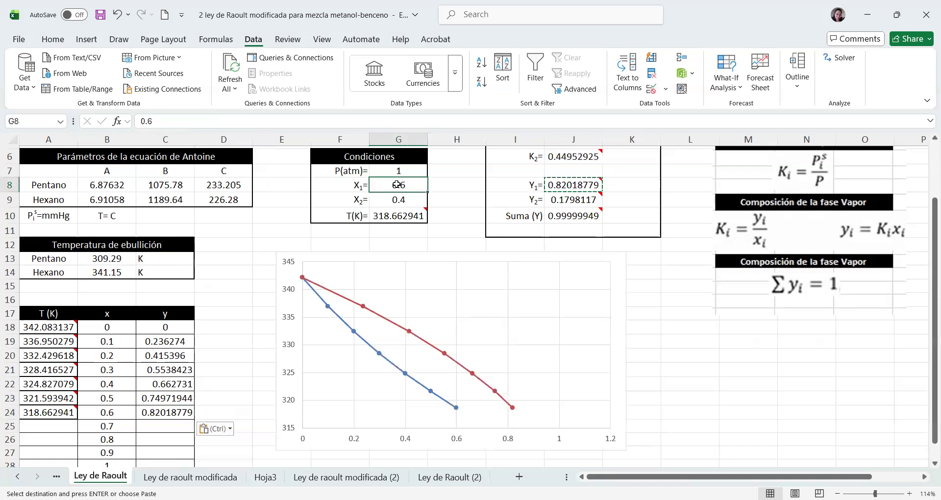
pyautogui.write('0.7')
pyautogui.press('Return')
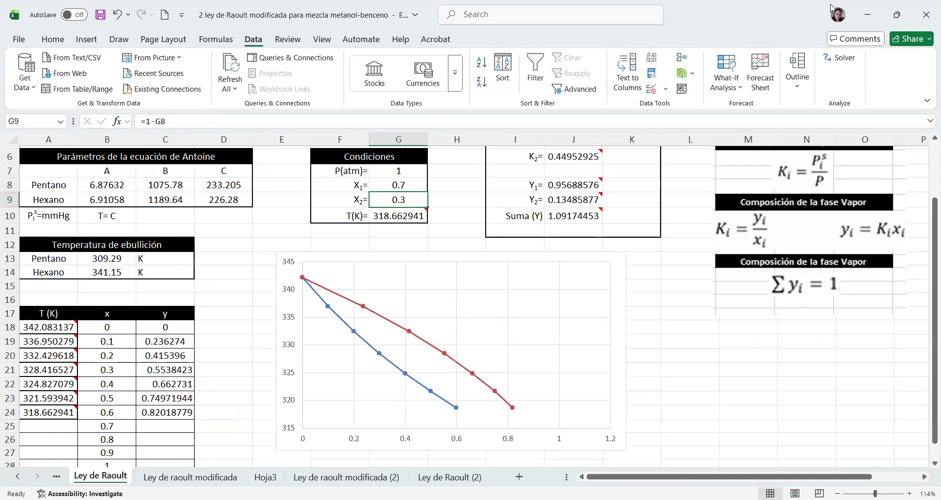
pyautogui.click(844, 60)
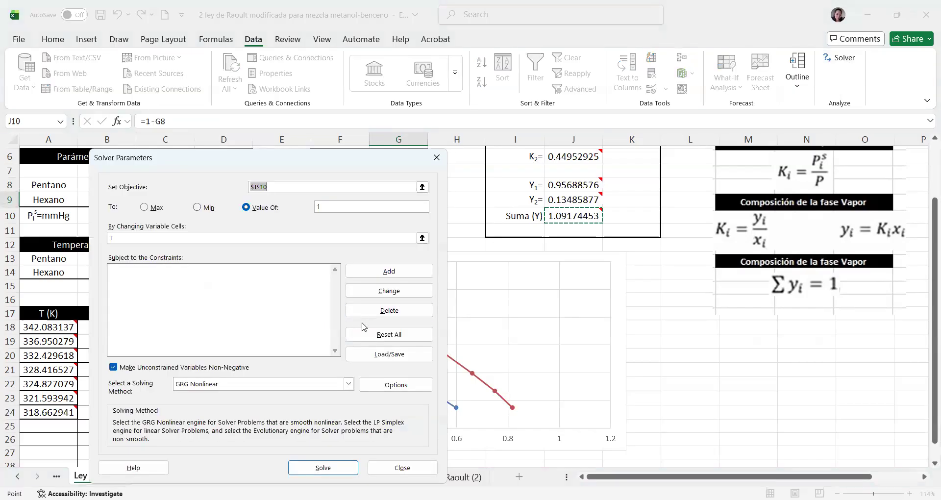
pyautogui.press('Return')
pyautogui.press('Return')
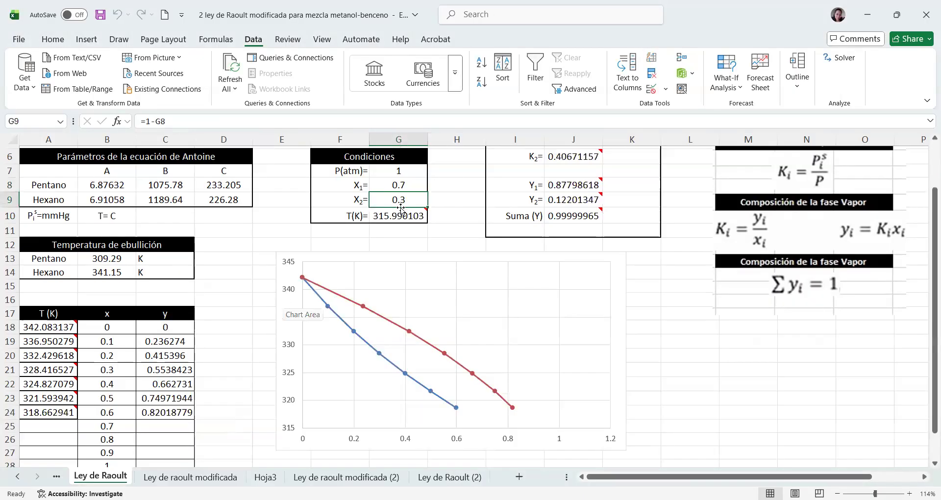
# Step: Copy the solved temperature from G10 into the T (K) cell A25 of the x = 0.7 row
pyautogui.click(384, 220)
pyautogui.hotkey('ctrl', 'c')
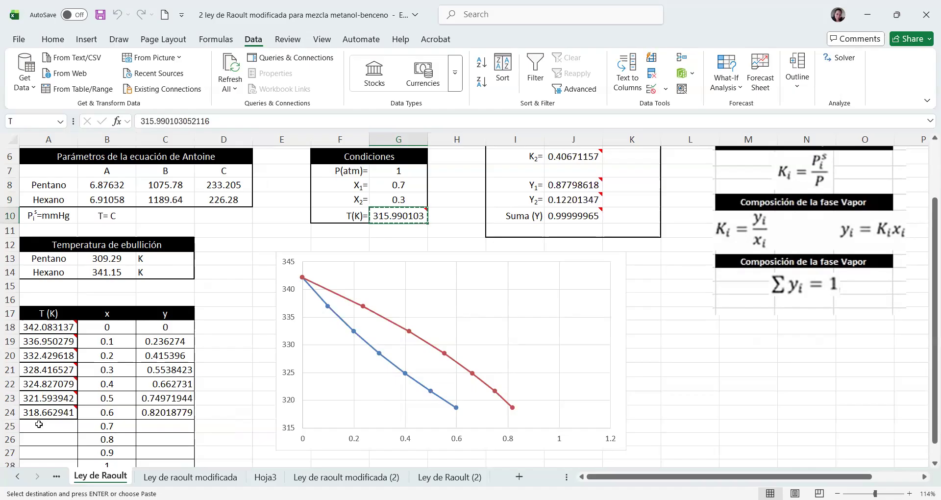
pyautogui.click(42, 424)
pyautogui.hotkey('ctrl', 'v')
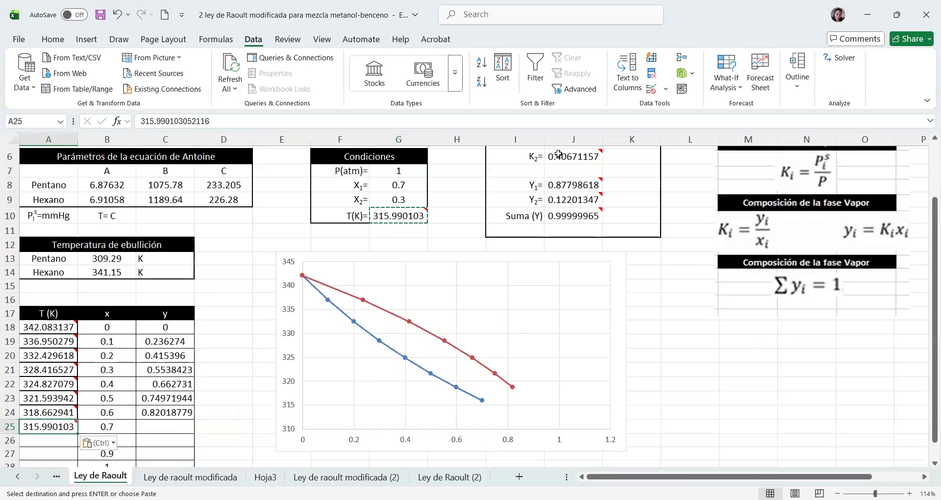
# Step: Copy the Y1 result from J8 and paste it as a value only into the y cell C25 for x = 0.7
pyautogui.click(568, 185)
pyautogui.hotkey('ctrl', 'c')
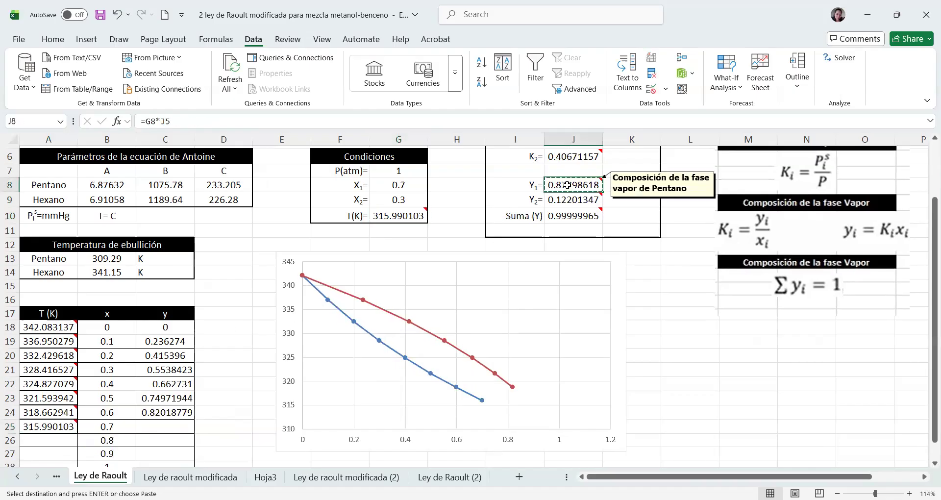
pyautogui.click(150, 425)
pyautogui.rightClick(151, 425)
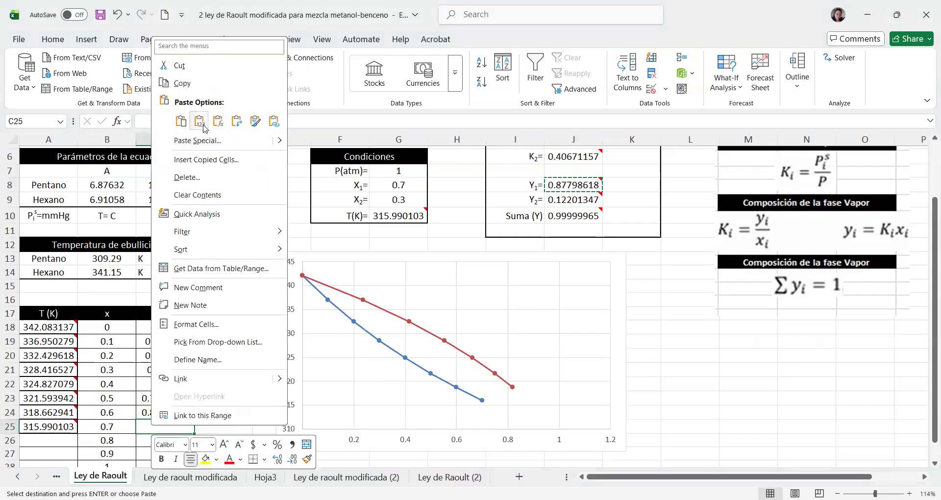
pyautogui.click(203, 126)
# Step: Set X1 in G8 to 0.8, run Solver again for the vapour sum in J10, and keep the solution
pyautogui.scroll(-2, 246, 329)
pyautogui.scroll(2, 246, 329)
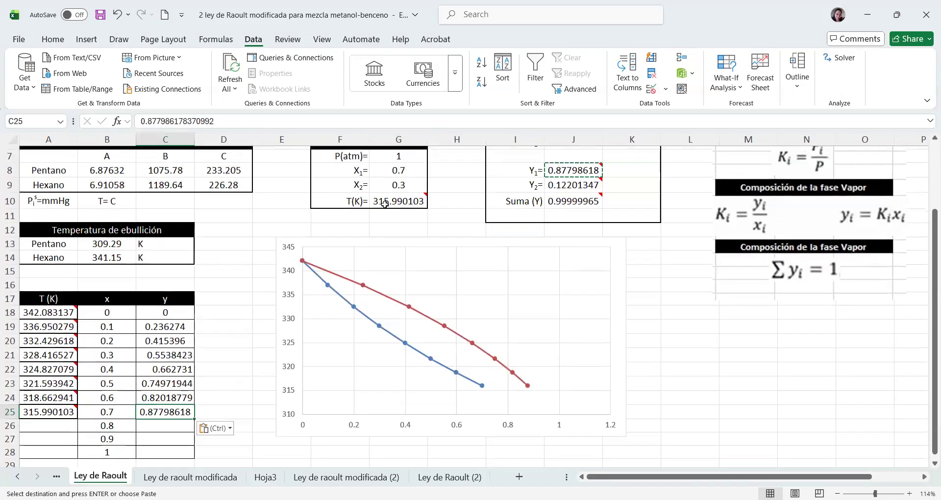
pyautogui.click(385, 205)
pyautogui.press('Up')
pyautogui.press('Up')
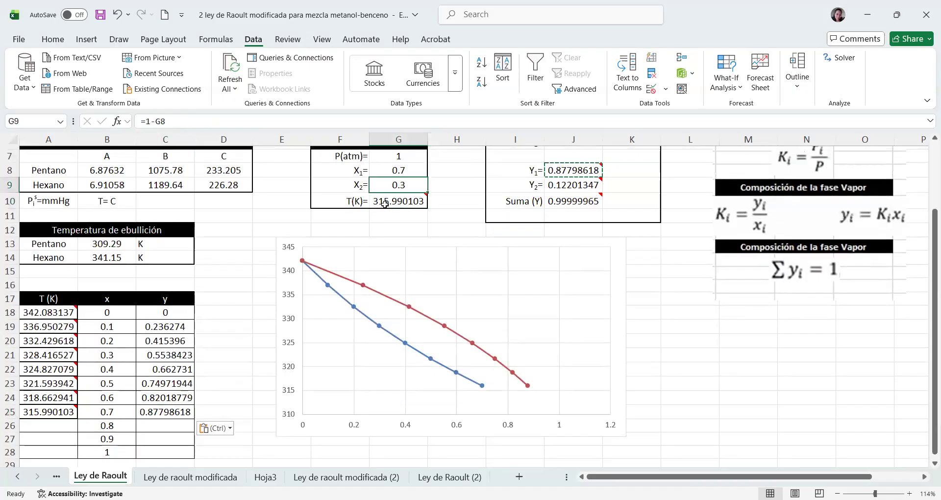
pyautogui.write('0.8')
pyautogui.press('Return')
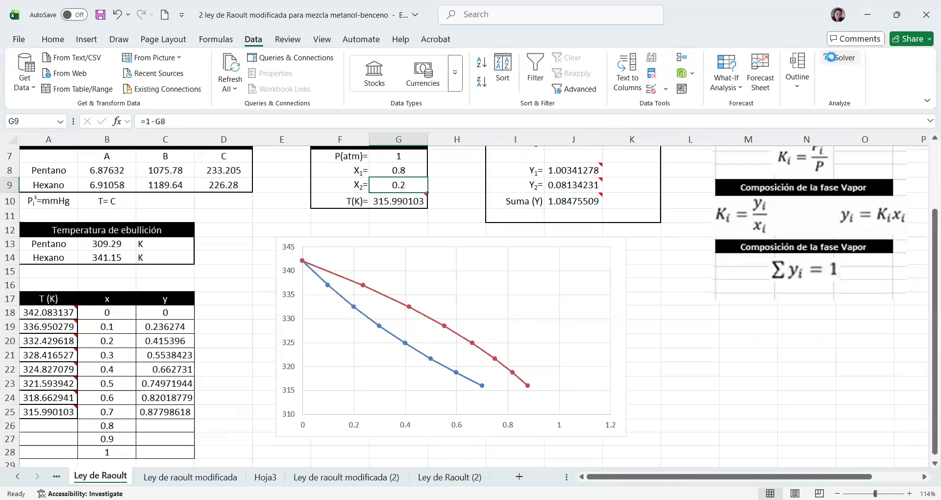
pyautogui.press('Return')
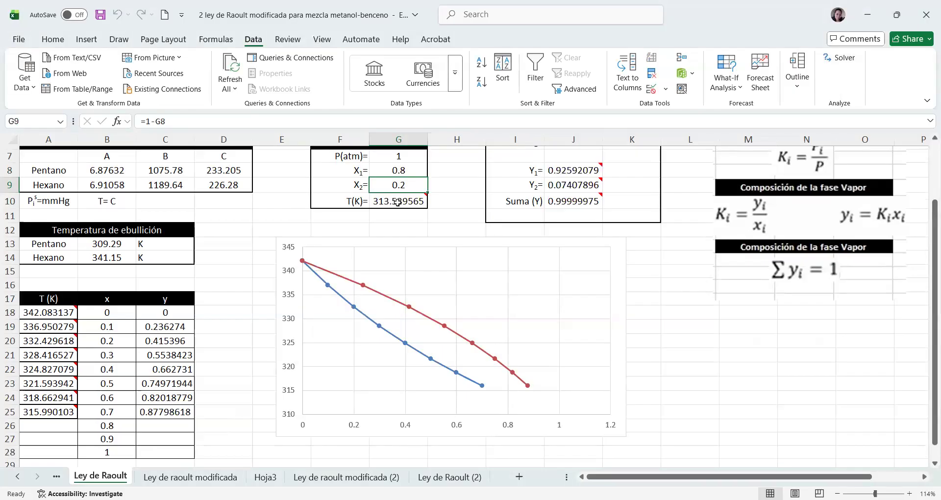
# Step: Copy the solved temperature from G10 into the T (K) cell A26 of the x = 0.8 row
pyautogui.click(406, 203)
pyautogui.hotkey('ctrl', 'c')
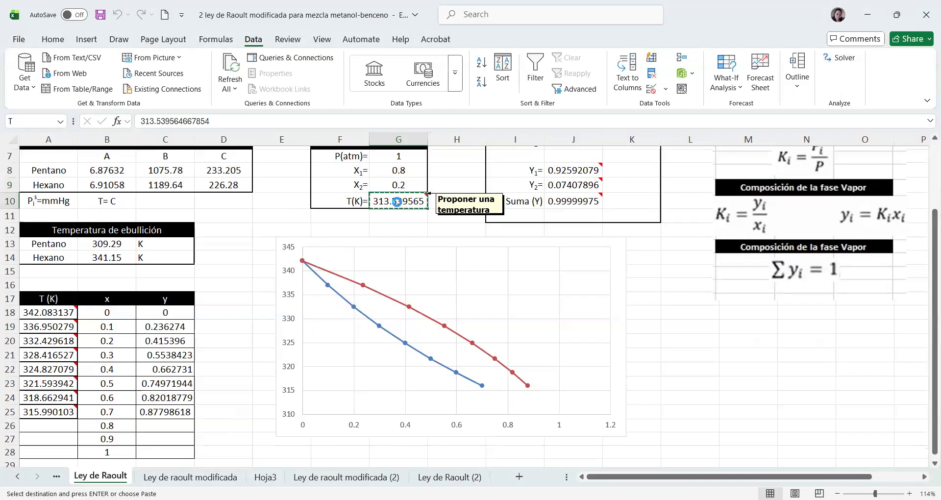
pyautogui.click(47, 423)
pyautogui.hotkey('ctrl', 'v')
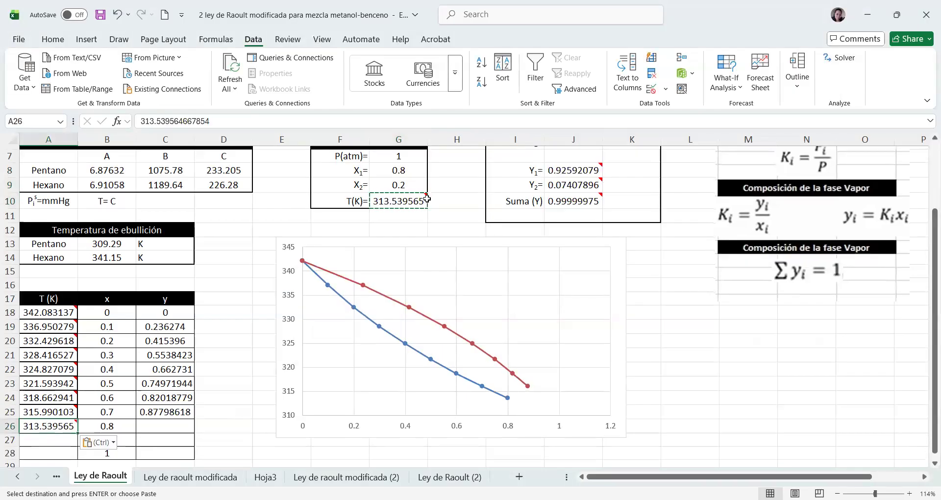
# Step: Copy the Y1 result from J8 and paste it as a value only into the y cell C26 for x = 0.8
pyautogui.click(562, 171)
pyautogui.hotkey('ctrl', 'c')
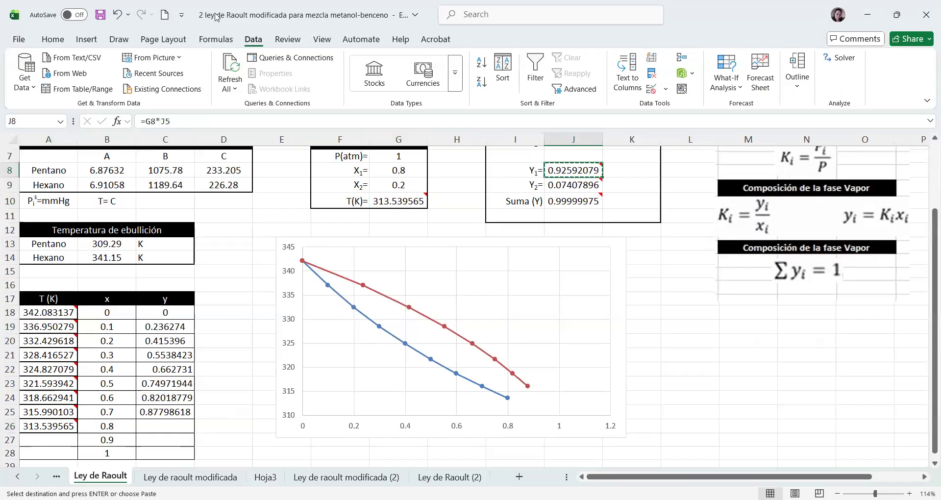
pyautogui.rightClick(159, 425)
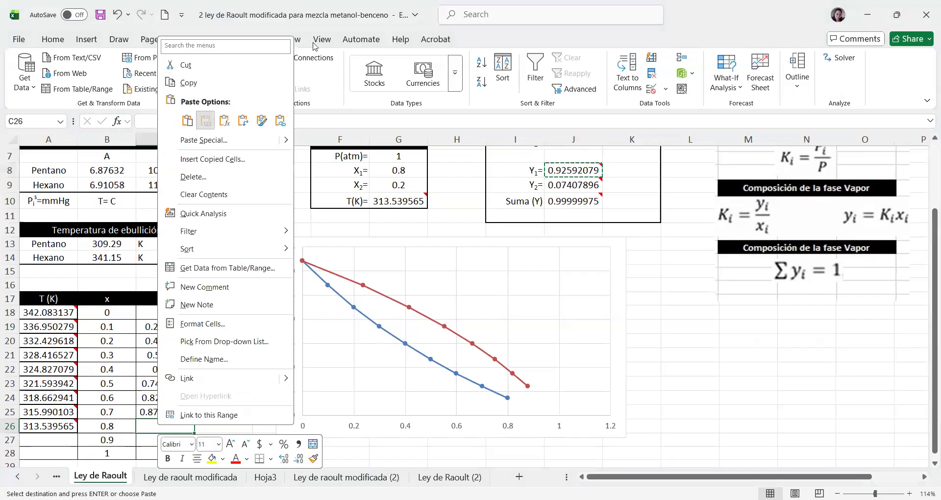
pyautogui.press('v')
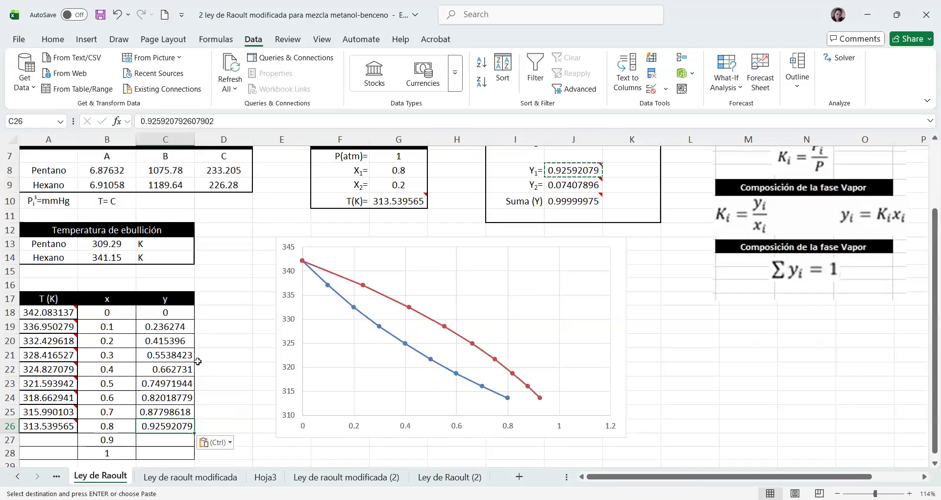
# Step: Set X1 in G8 to 0.9, run Solver again for the vapour sum in J10, and keep the solution
pyautogui.click(50, 442)
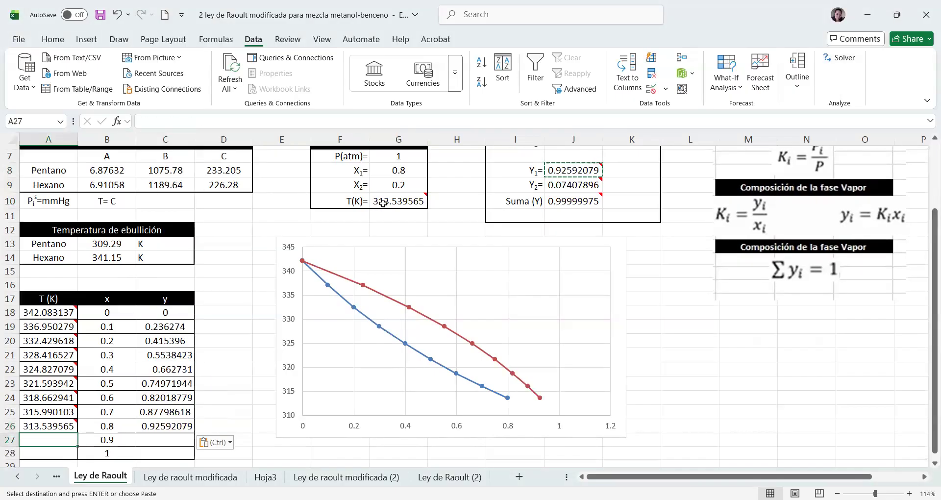
pyautogui.click(403, 174)
pyautogui.write('0.9')
pyautogui.press('Return')
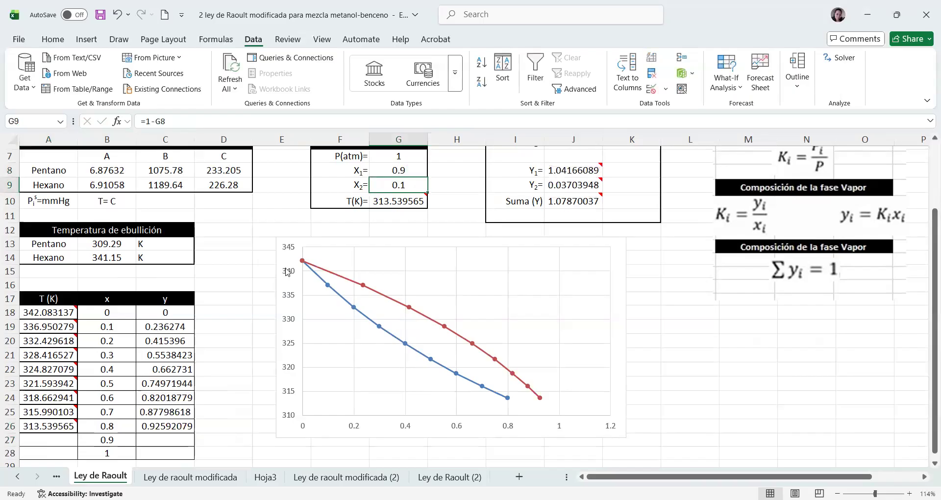
pyautogui.click(839, 58)
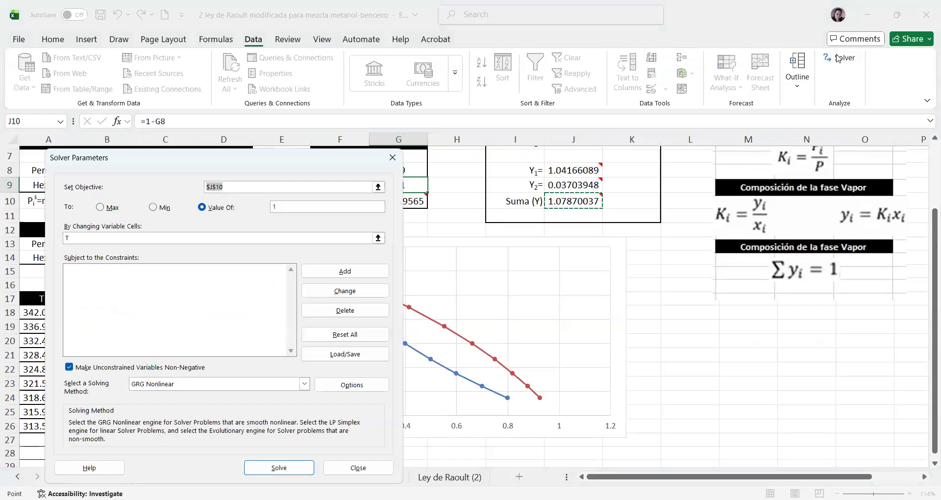
pyautogui.click(289, 470)
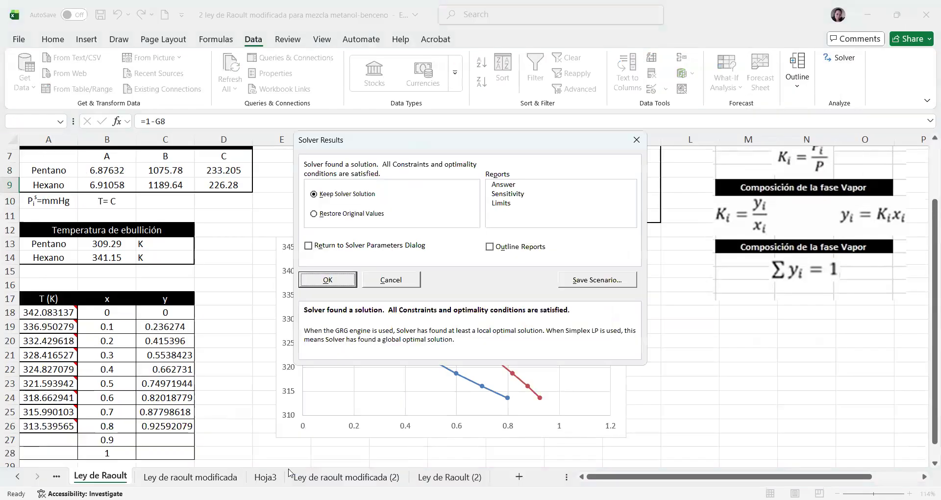
pyautogui.click(328, 279)
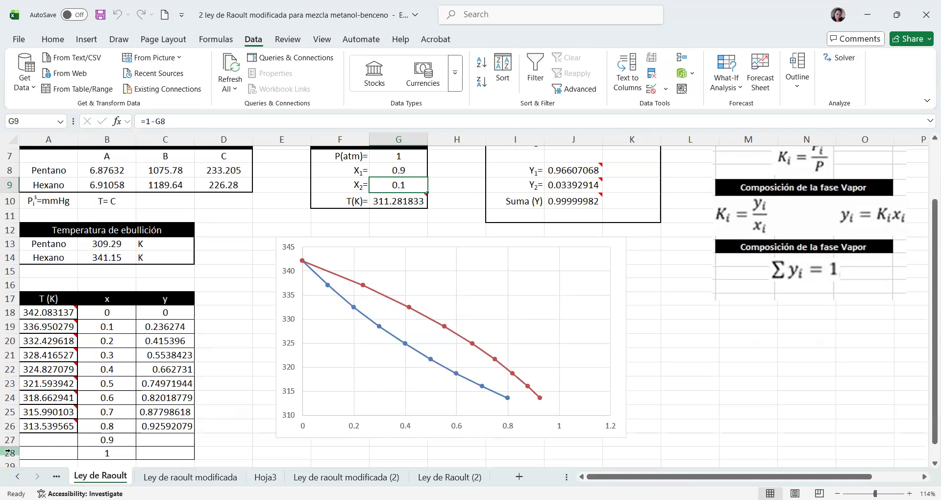
# Step: Copy the solved temperature from G10 into the T (K) cell A27 of the x = 0.9 row
pyautogui.click(396, 200)
pyautogui.hotkey('ctrl', 'c')
pyautogui.click(50, 436)
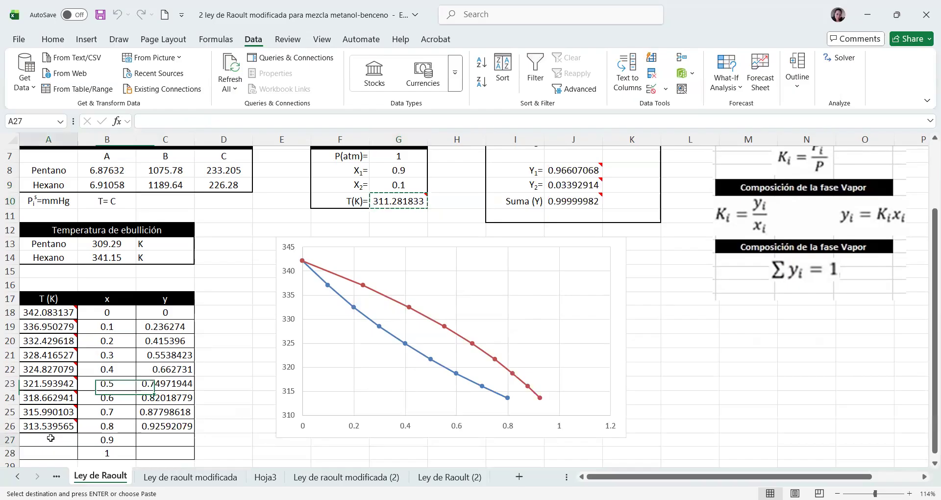
pyautogui.hotkey('ctrl', 'v')
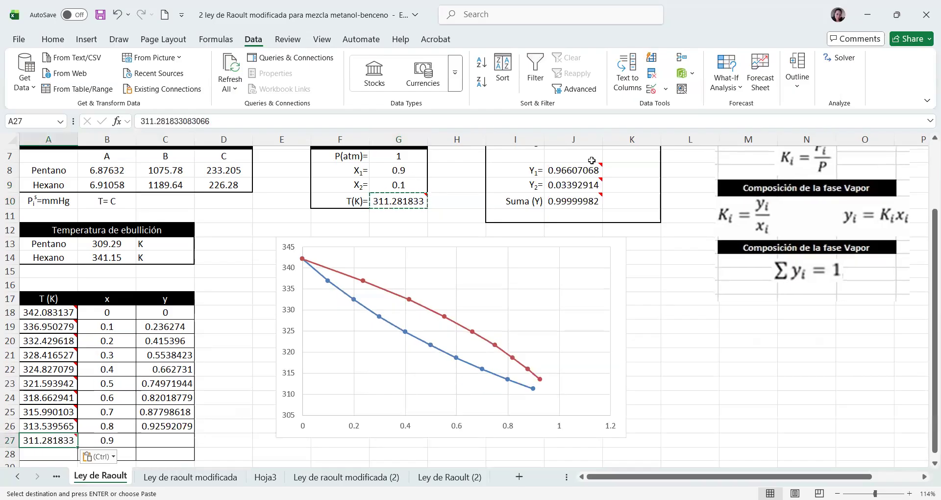
# Step: Copy the Y1 result from J8 and paste it as a value only into the y cell C27 for x = 0.9
pyautogui.click(568, 172)
pyautogui.hotkey('ctrl', 'c')
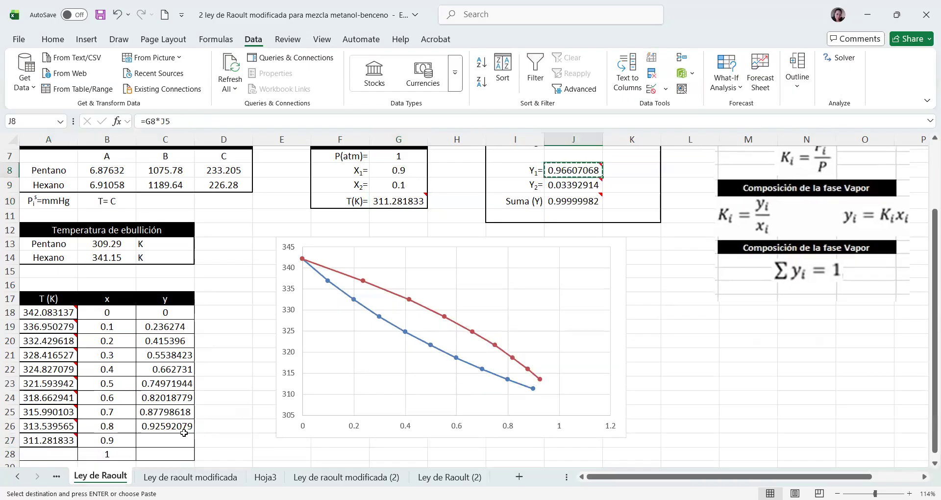
pyautogui.click(152, 440)
pyautogui.hotkey('ctrl', 'v')
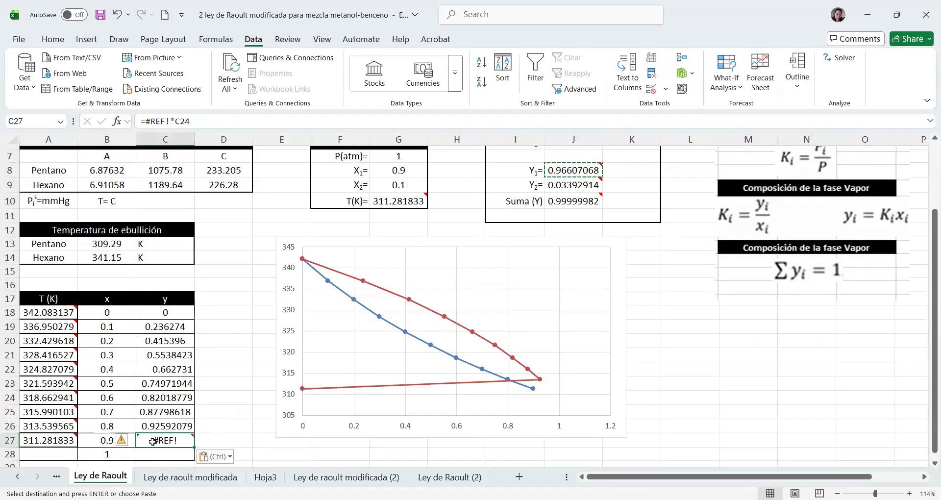
pyautogui.rightClick(154, 440)
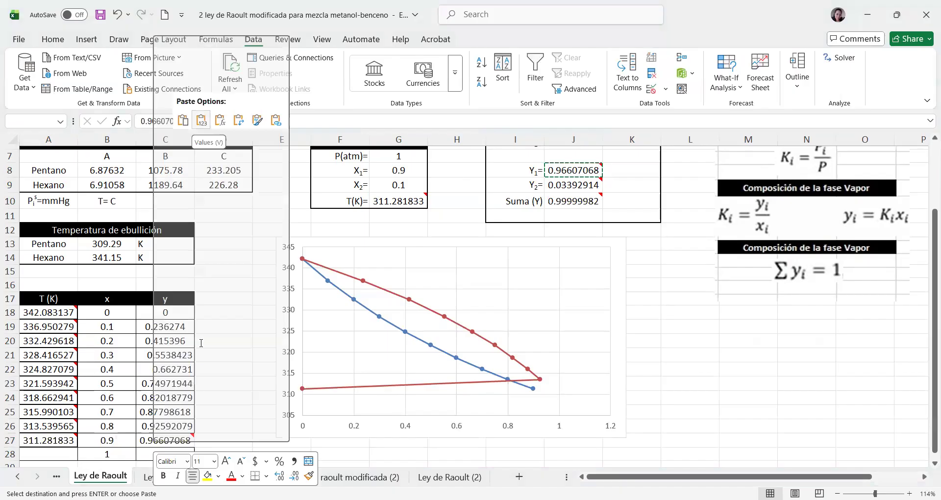
pyautogui.click(200, 121)
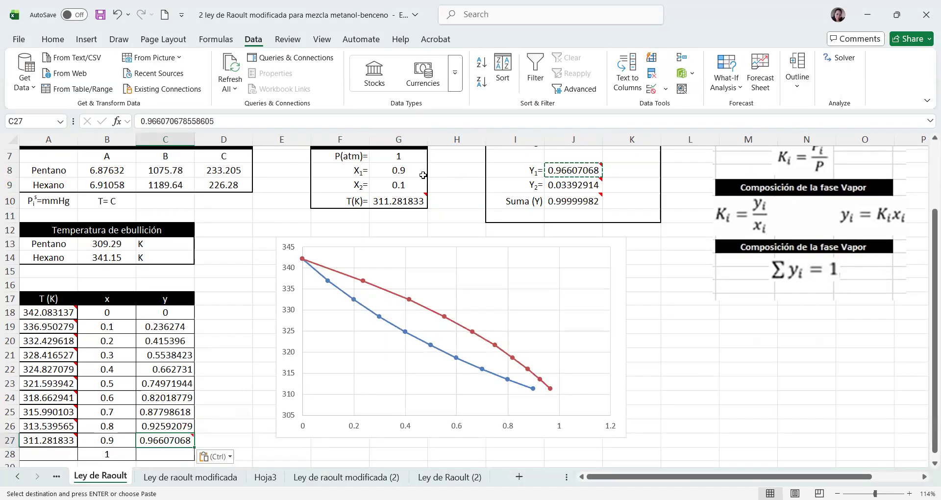
# Step: Set X1 in G8 to 1, run Solver again for the vapour sum in J10, and keep the solution
pyautogui.click(403, 172)
pyautogui.write('0.91')
pyautogui.press('Return')
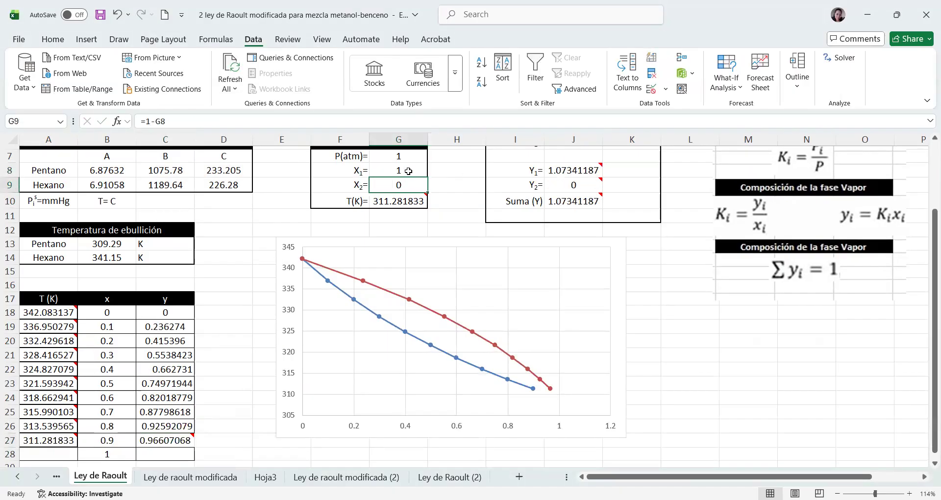
pyautogui.click(843, 58)
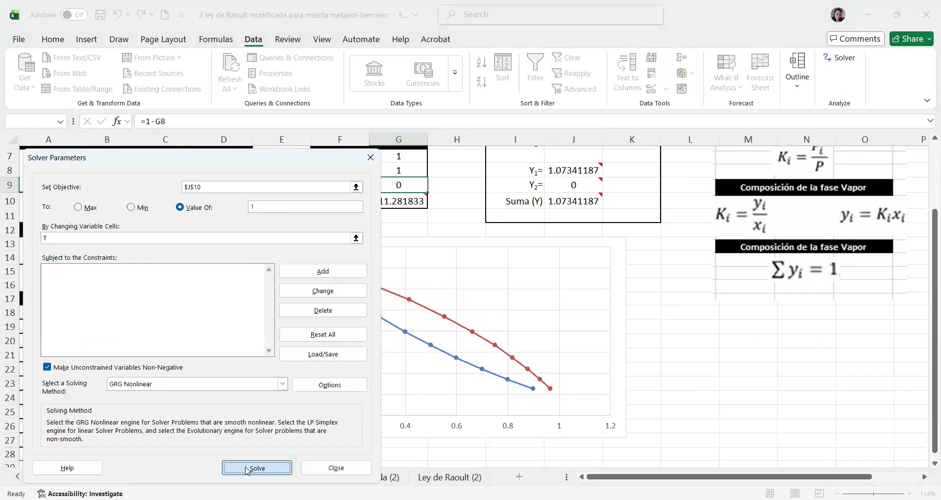
pyautogui.click(247, 471)
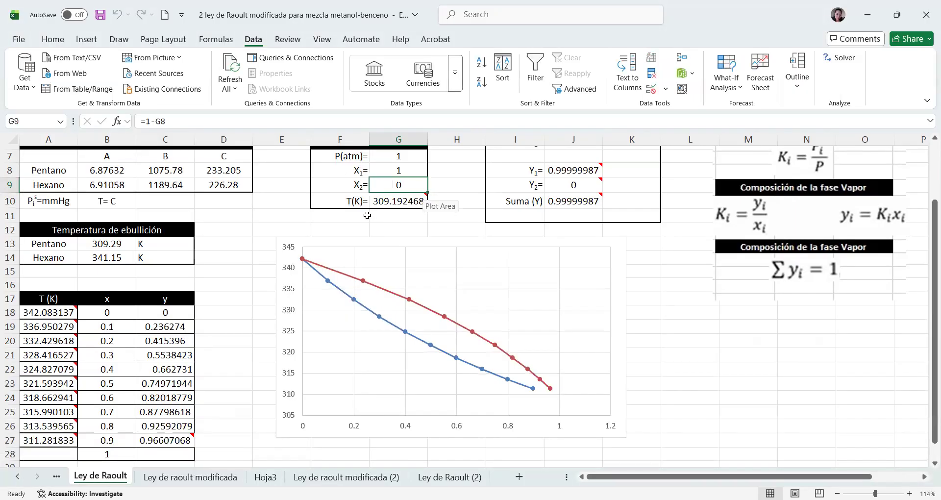
# Step: Copy the solved temperature from G10 into the T (K) cell A28 of the x = 1 row
pyautogui.click(389, 201)
pyautogui.hotkey('ctrl', 'c')
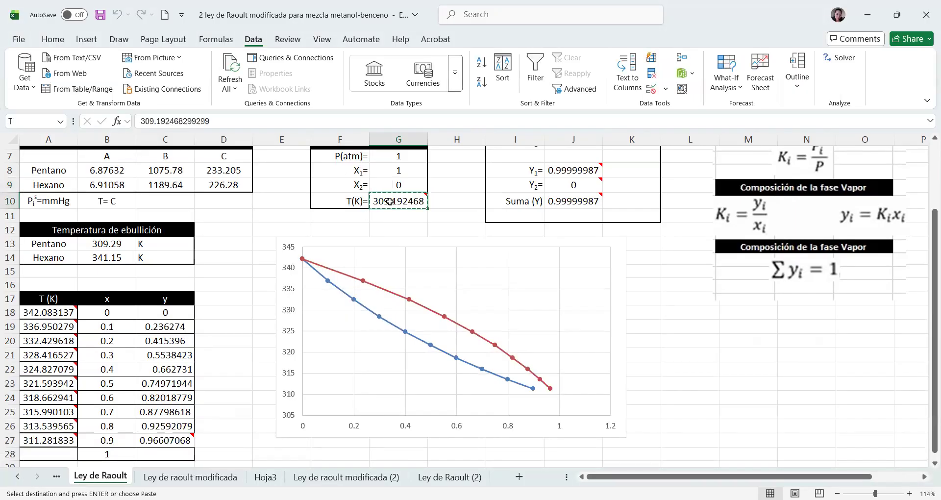
pyautogui.click(36, 456)
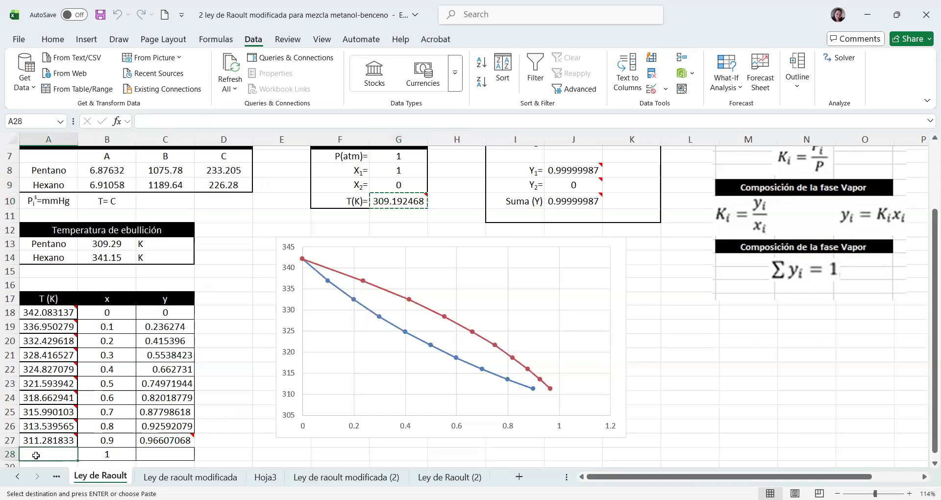
pyautogui.scroll(2, 540, 333)
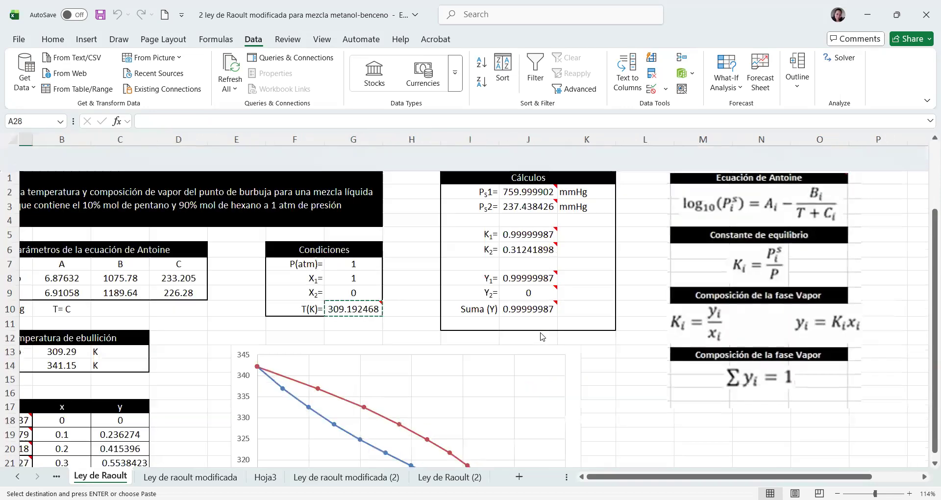
pyautogui.scroll(-2, 542, 336)
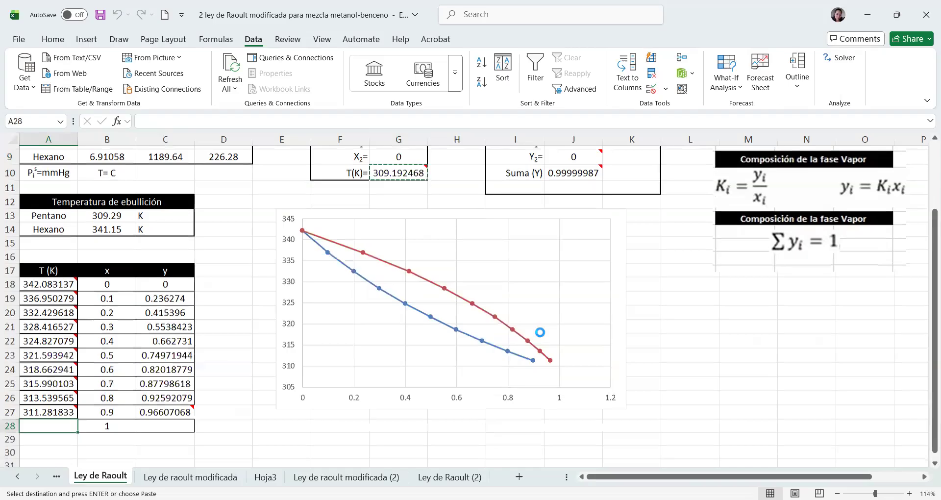
pyautogui.hotkey('ctrl', 'v')
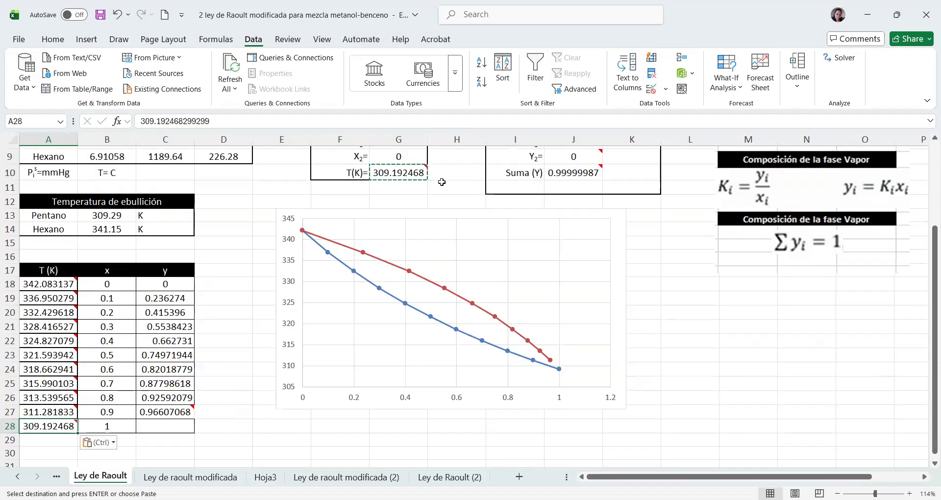
pyautogui.scroll(1, 442, 181)
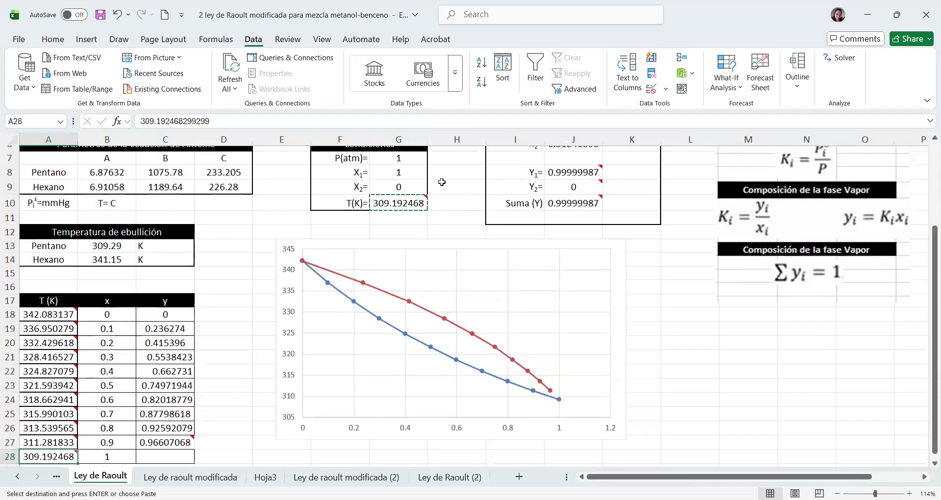
pyautogui.click(566, 173)
pyautogui.hotkey('ctrl', 'c')
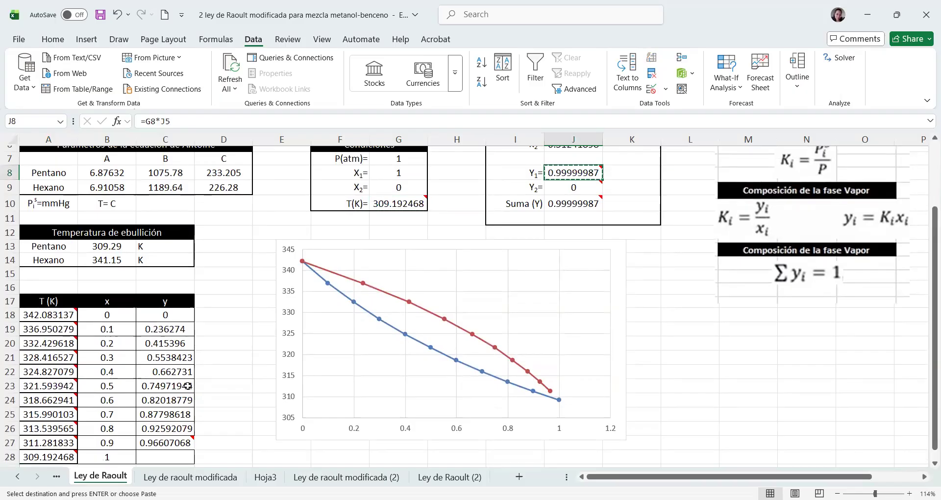
pyautogui.click(159, 452)
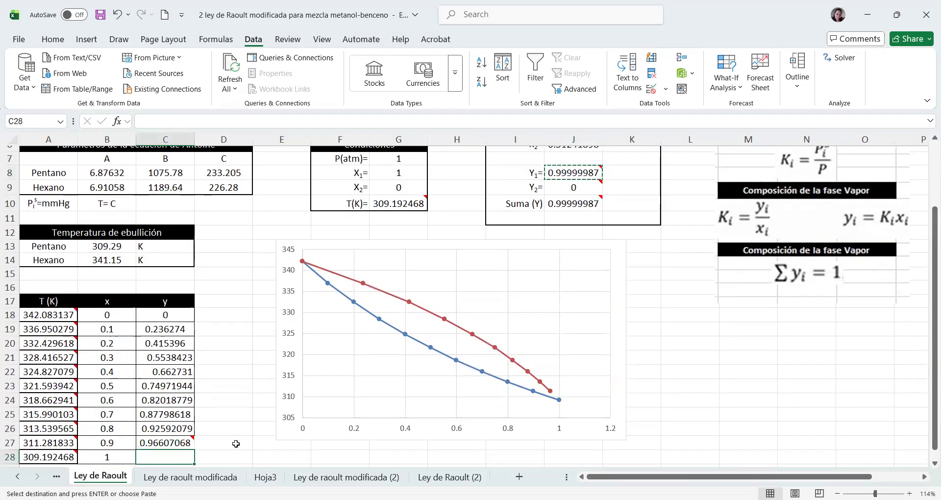
pyautogui.click(238, 372)
pyautogui.write('e')
pyautogui.press('BackSpace')
pyautogui.write('=')
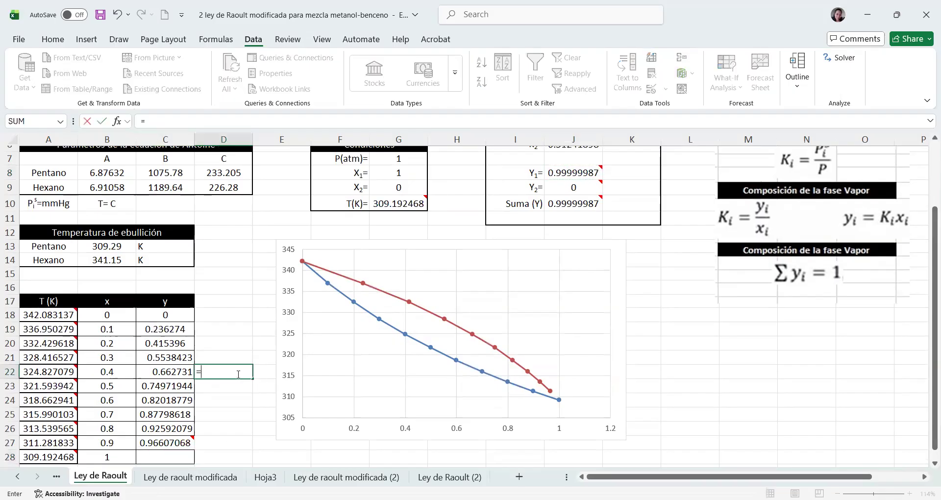
pyautogui.write('exp')
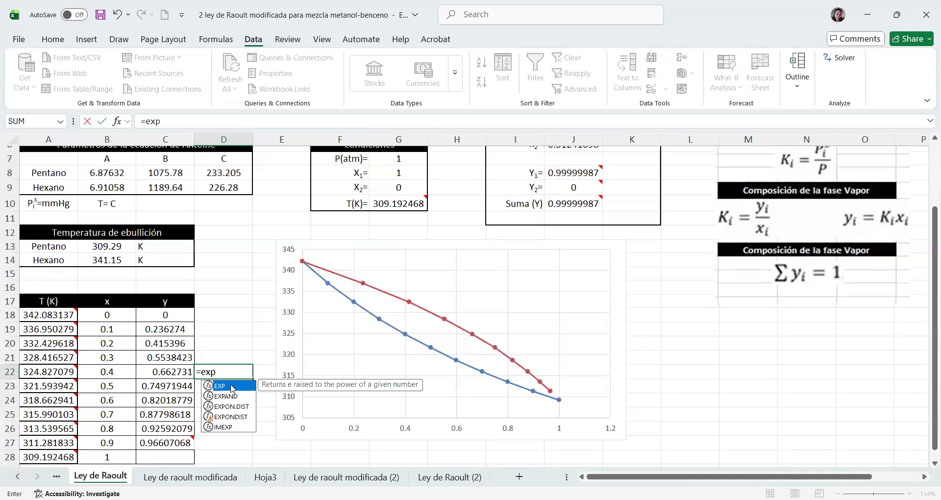
pyautogui.press('Escape')
pyautogui.press('Escape')
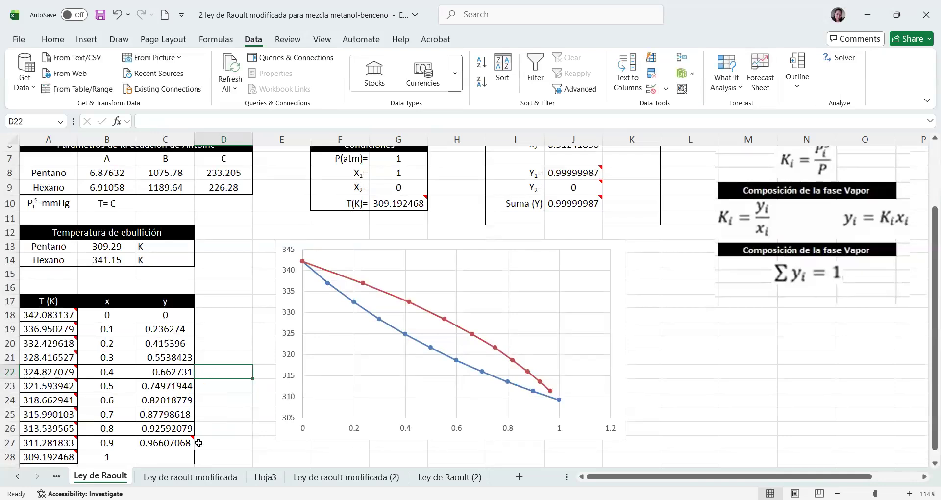
# Step: Enter 1 in the y cell C28 to complete the x = 1 row of the table
pyautogui.click(164, 460)
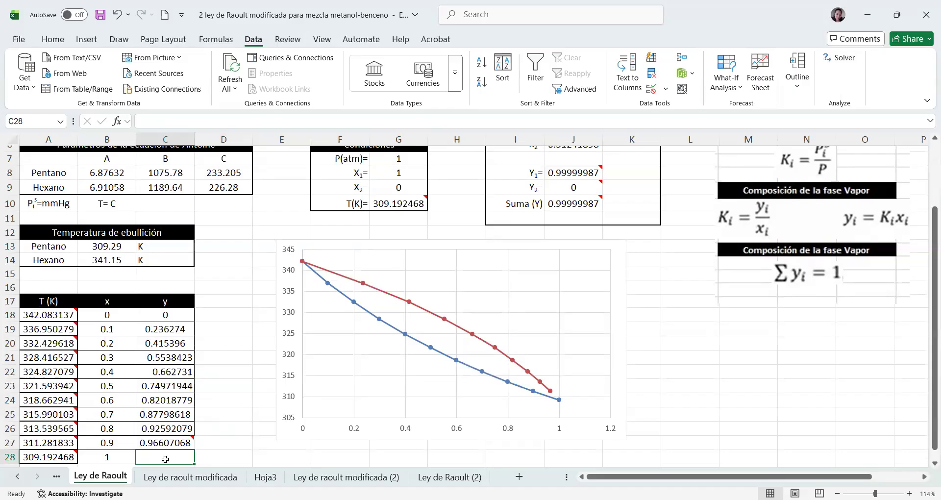
pyautogui.write('1')
pyautogui.press('Return')
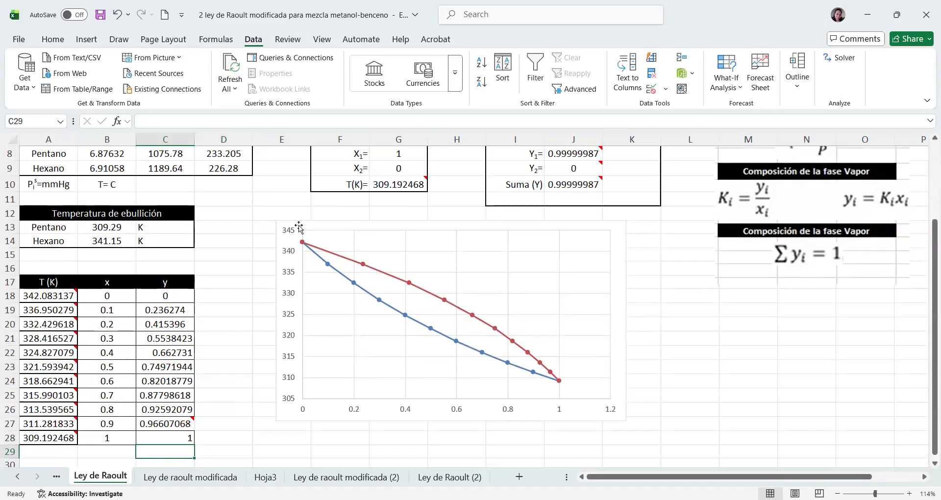
# Step: Enter the title "DIAGRAMA T-xy" in cell F12 above the chart
pyautogui.click(339, 215)
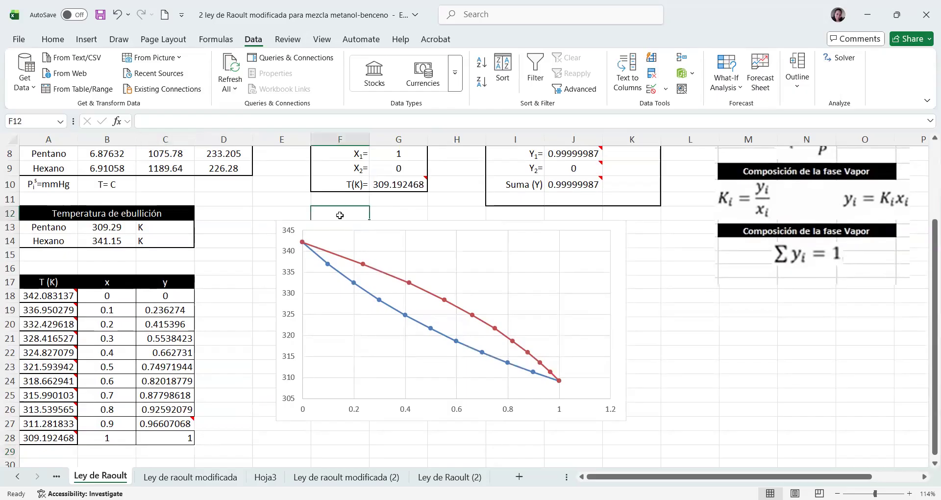
pyautogui.write('DIAGRAMA ')
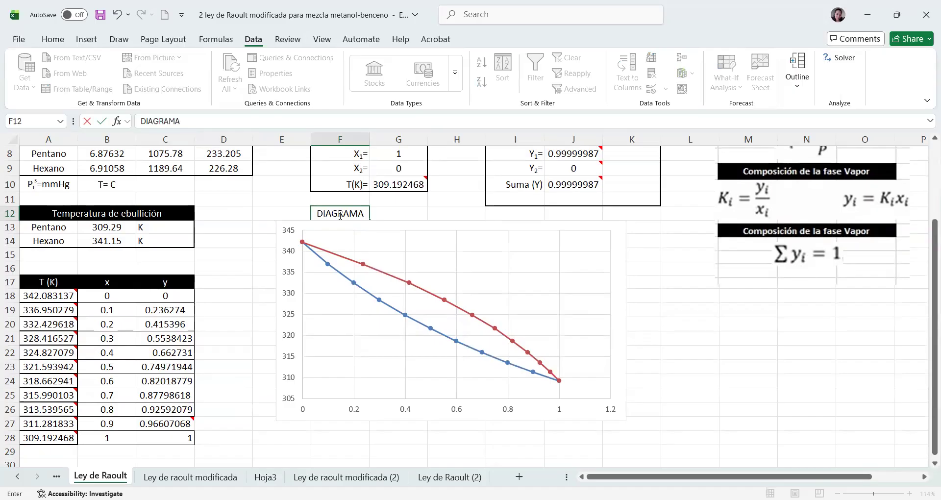
pyautogui.write('T-xy')
pyautogui.press('Return')
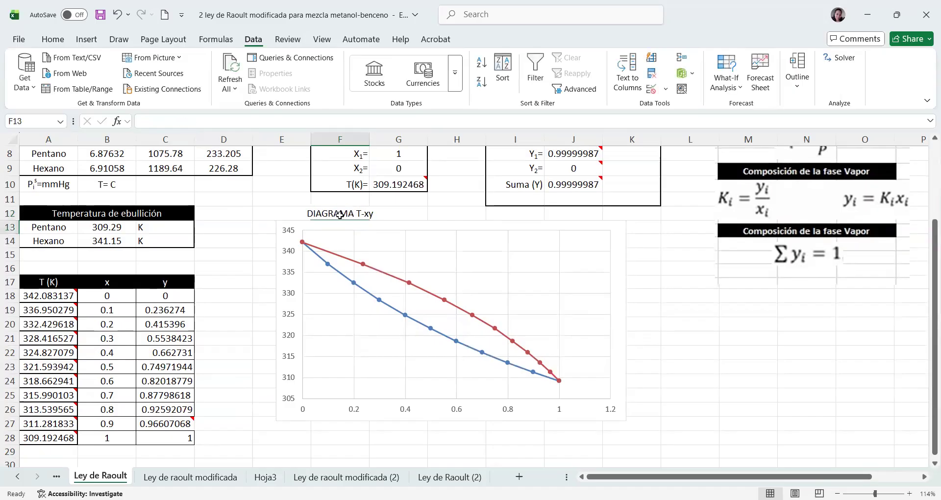
pyautogui.scroll(-2, 326, 406)
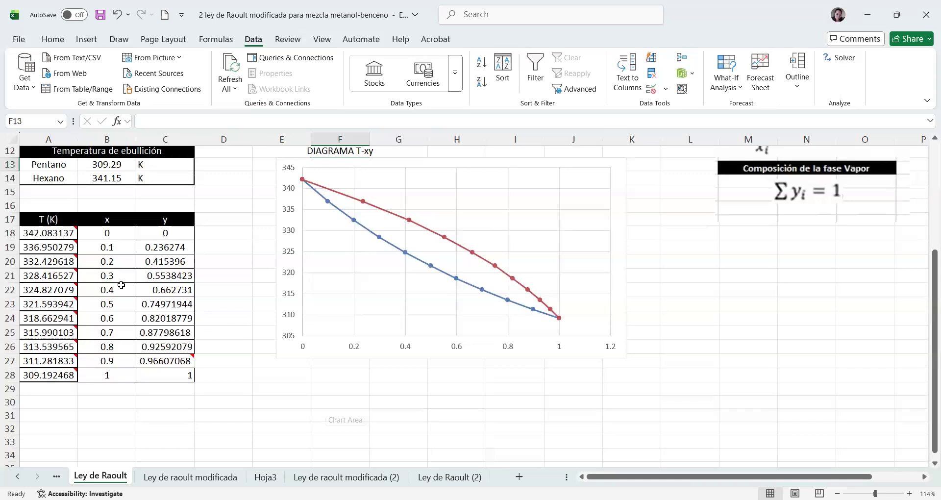
pyautogui.moveTo(100, 234); pyautogui.dragTo(120, 374)
pyautogui.moveTo(160, 230); pyautogui.dragTo(162, 400)
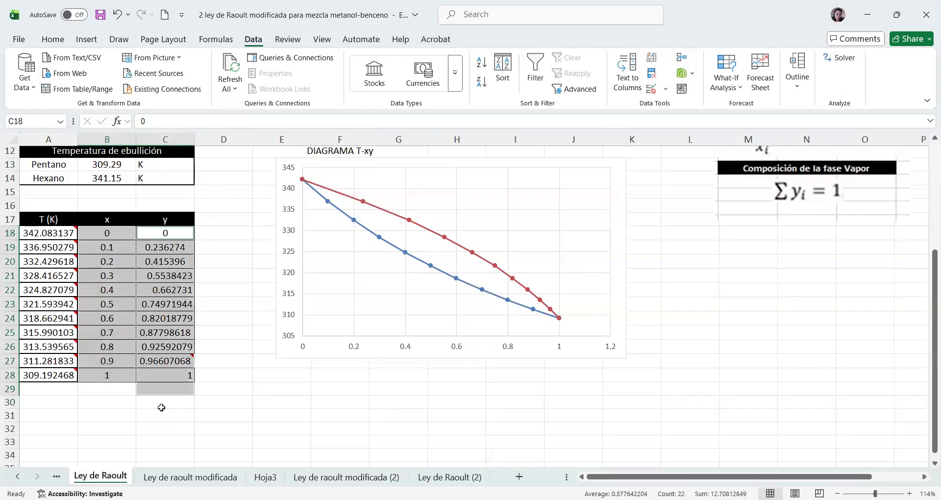
pyautogui.click(130, 407)
pyautogui.moveTo(115, 220); pyautogui.dragTo(127, 369)
pyautogui.moveTo(167, 222); pyautogui.dragTo(171, 374)
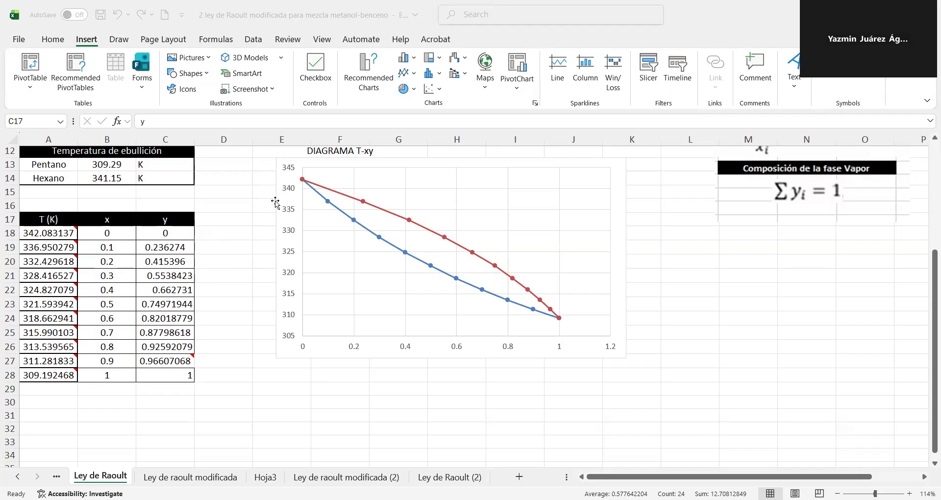
pyautogui.click(256, 206)
pyautogui.scroll(1, 256, 206)
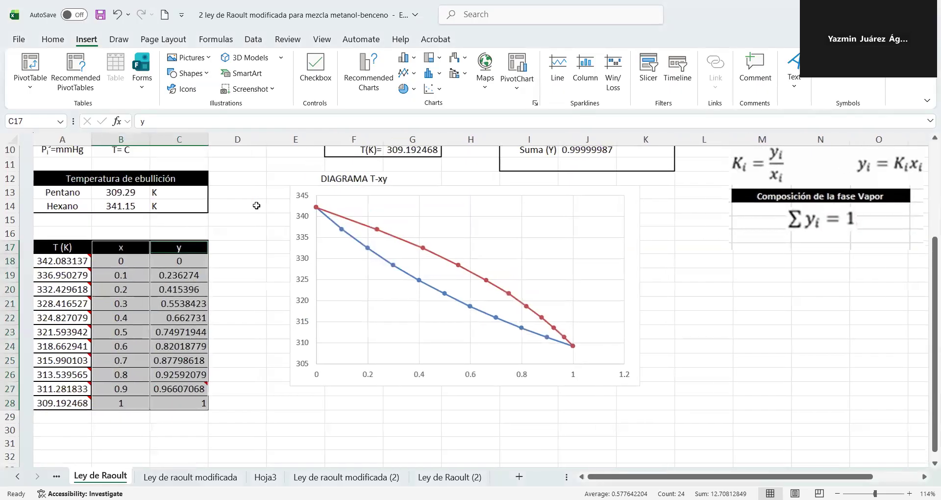
pyautogui.click(308, 175)
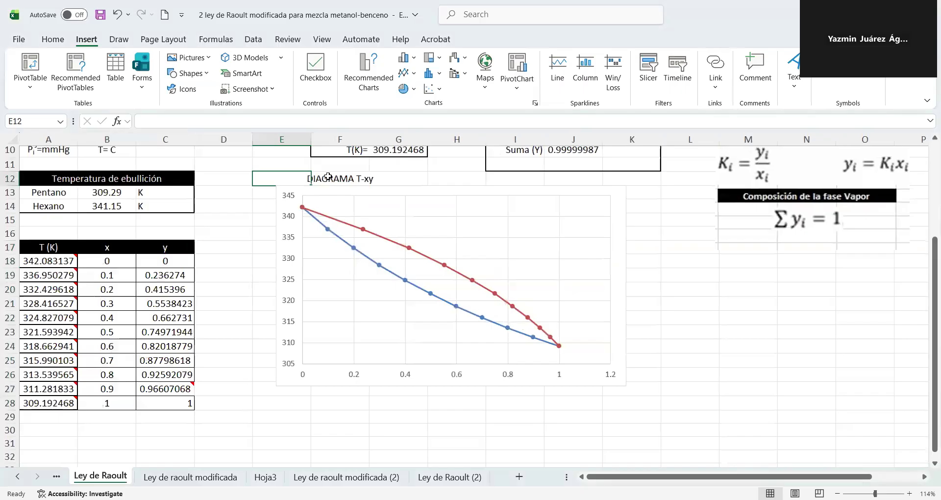
pyautogui.moveTo(294, 177); pyautogui.dragTo(389, 175)
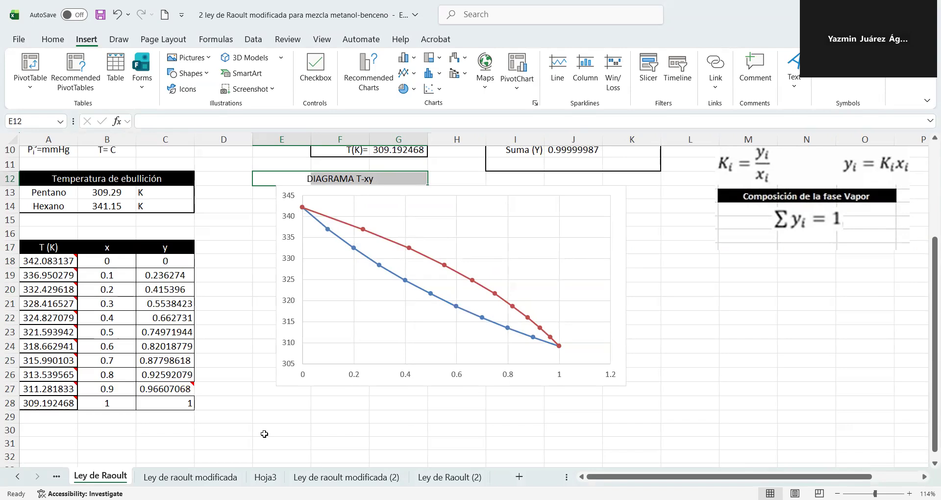
# Step: Enter the title "DIAGRAMA x-y" in cell F28 below the T-xy chart
pyautogui.click(264, 434)
pyautogui.scroll(-1, 265, 435)
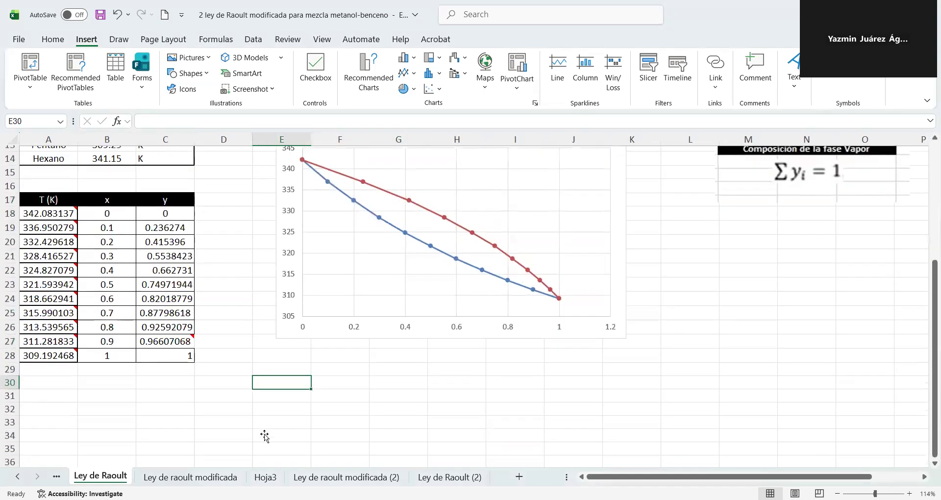
pyautogui.click(331, 347)
pyautogui.write('DAl')
pyautogui.press('BackSpace')
pyautogui.press('BackSpace')
pyautogui.press('BackSpace')
pyautogui.write('Al')
pyautogui.press('BackSpace')
pyautogui.press('BackSpace')
pyautogui.write('DIAGRAMA x-y')
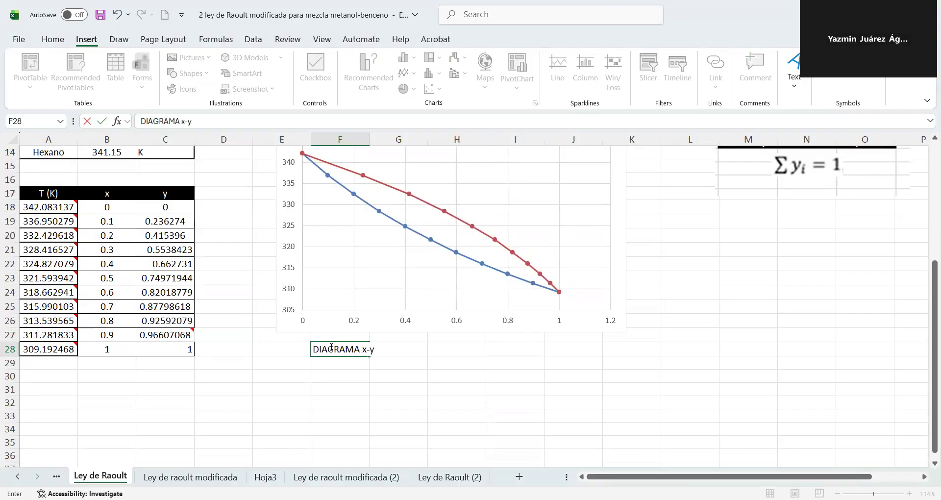
pyautogui.press('Return')
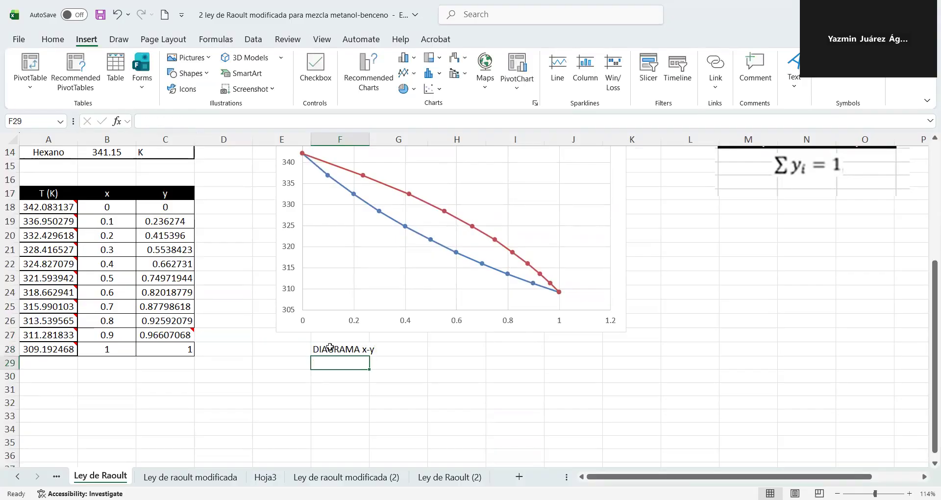
# Step: Insert a scatter chart with smooth lines and no markers from the x and y columns, headers included (B17:C28)
pyautogui.doubleClick(94, 208)
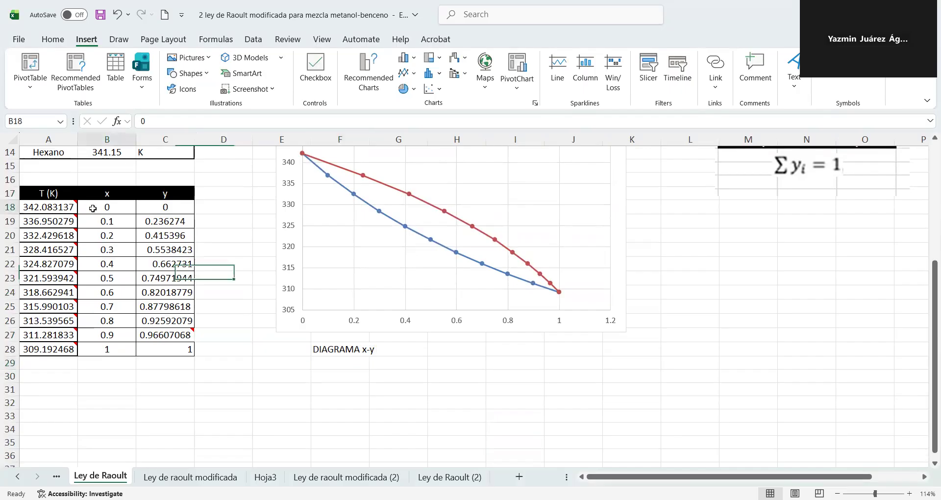
pyautogui.press('Escape')
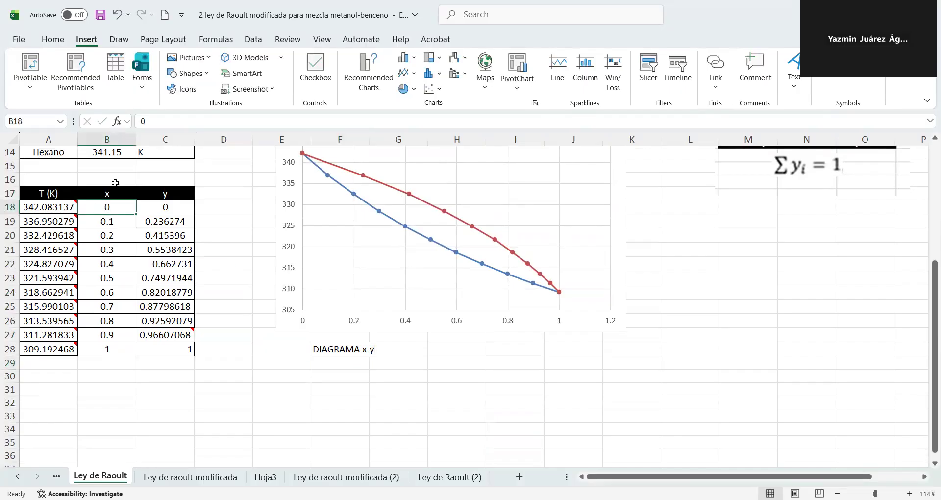
pyautogui.moveTo(103, 192); pyautogui.dragTo(104, 351)
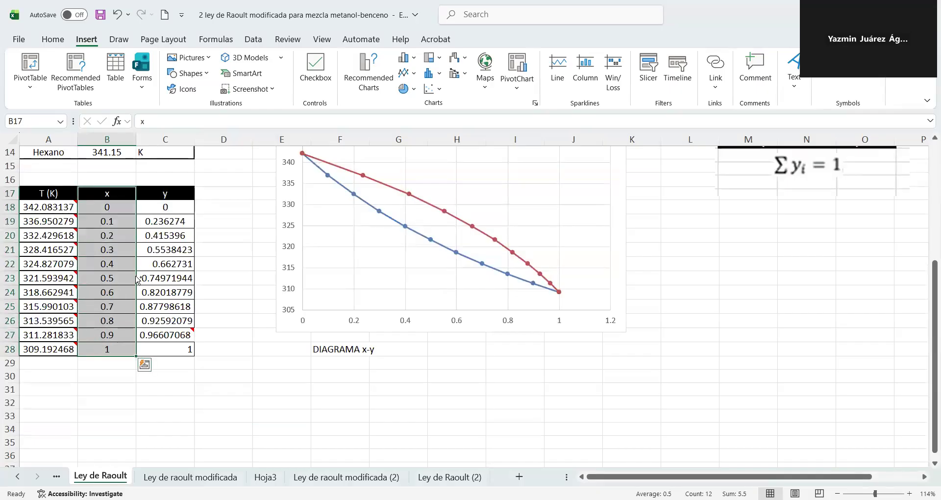
pyautogui.moveTo(169, 193); pyautogui.dragTo(159, 353)
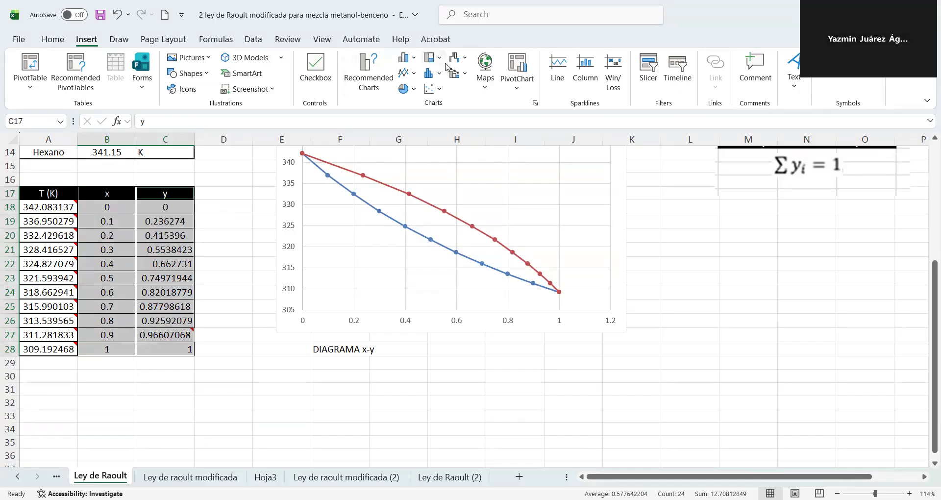
pyautogui.click(434, 90)
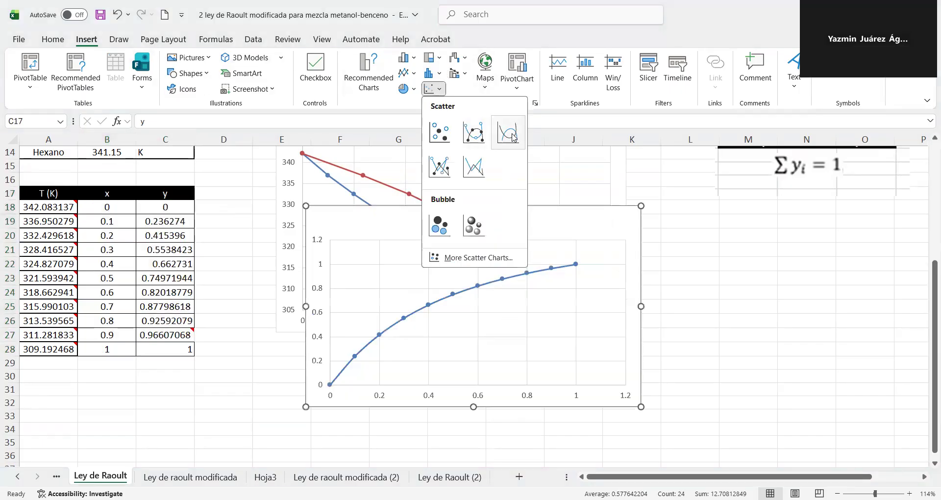
pyautogui.click(514, 137)
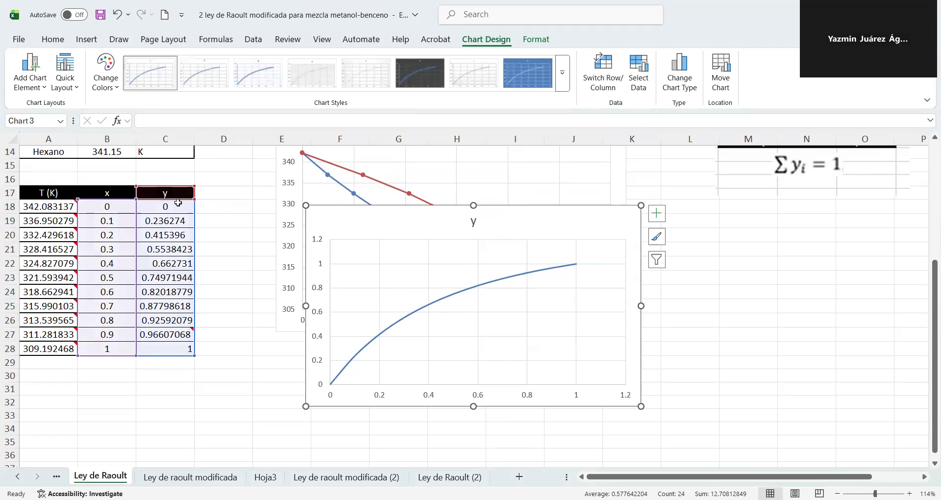
# Step: Delete the new chart's "y" title and place the chart directly below the "DIAGRAMA x-y" heading
pyautogui.moveTo(182, 187)
pyautogui.mouseDown()
pyautogui.moveTo(228, 193)
pyautogui.moveTo(177, 188)
pyautogui.mouseUp()
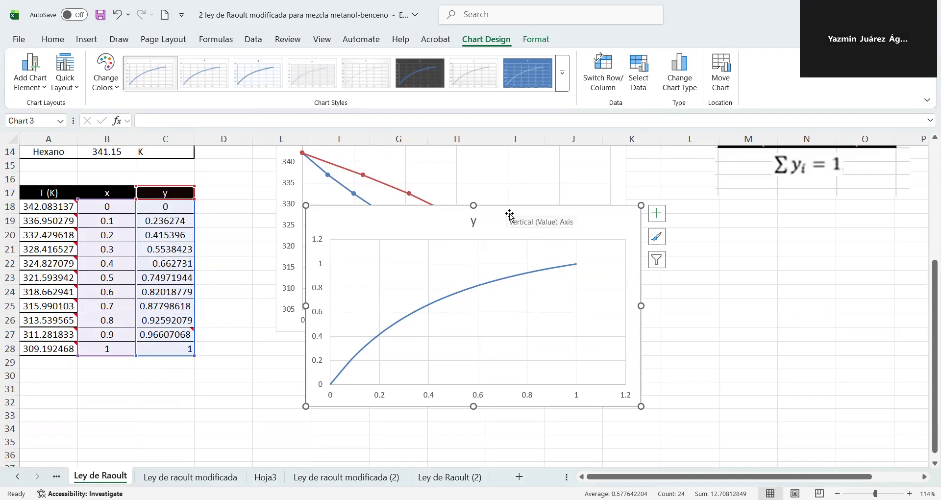
pyautogui.moveTo(510, 214); pyautogui.dragTo(504, 330)
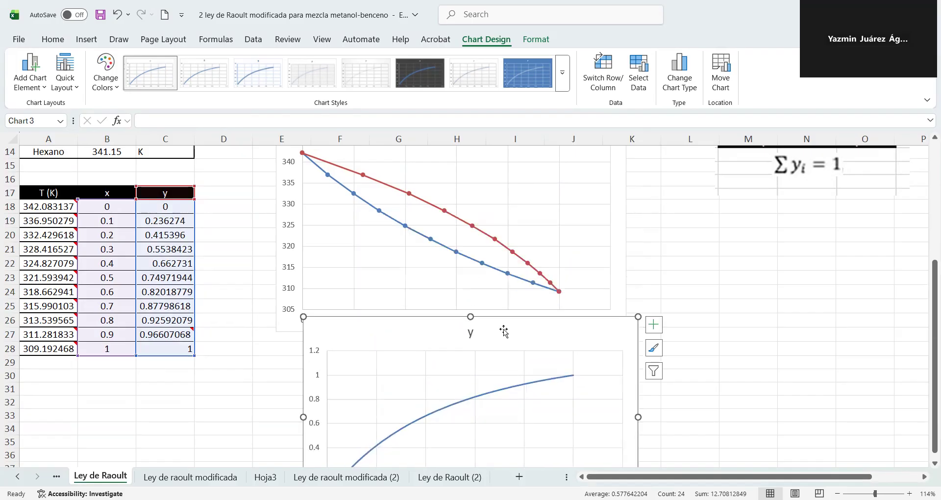
pyautogui.click(471, 332)
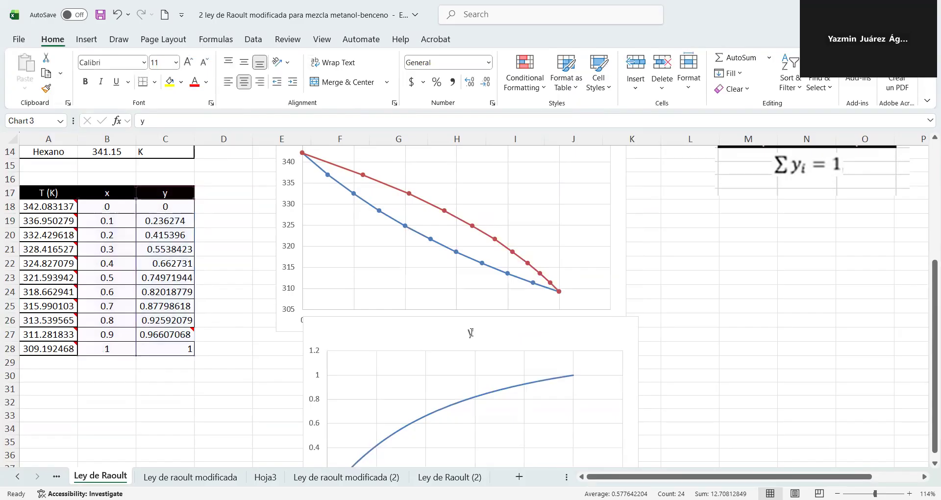
pyautogui.press('Delete')
pyautogui.moveTo(364, 324); pyautogui.dragTo(339, 370)
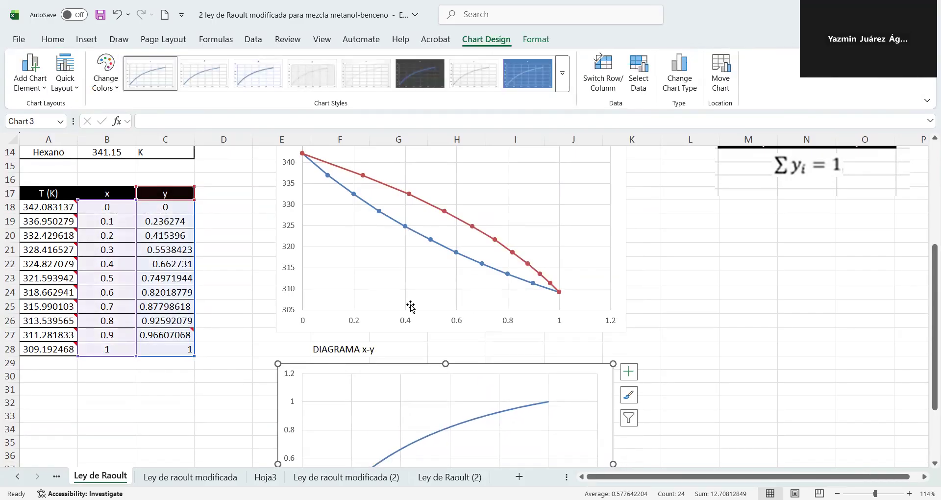
pyautogui.scroll(-3, 411, 306)
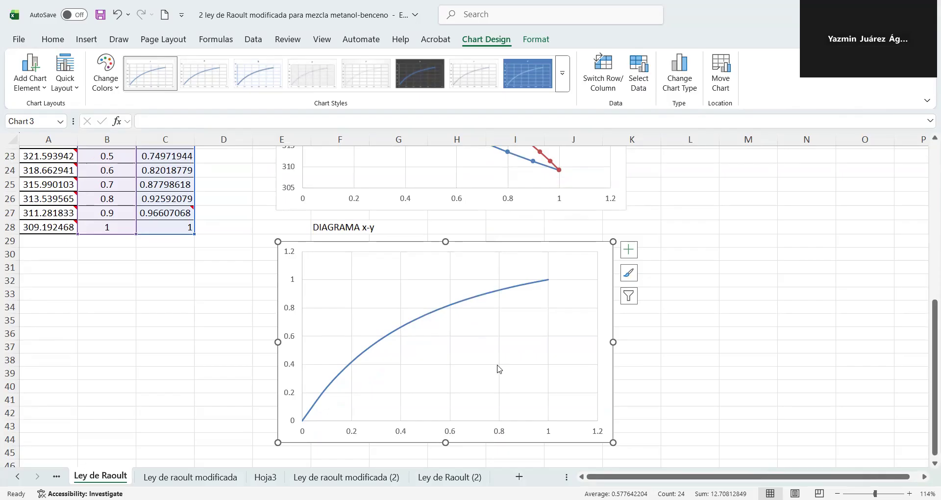
pyautogui.scroll(8, 228, 314)
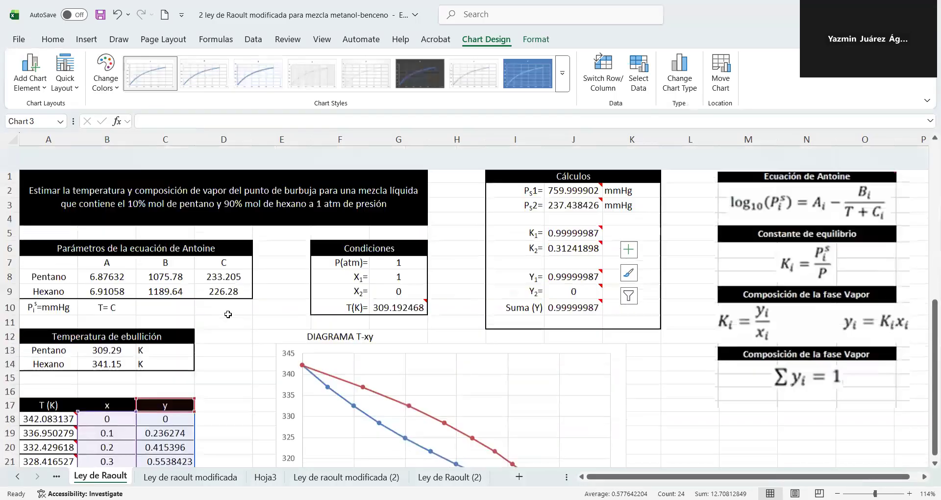
pyautogui.scroll(-1, 227, 314)
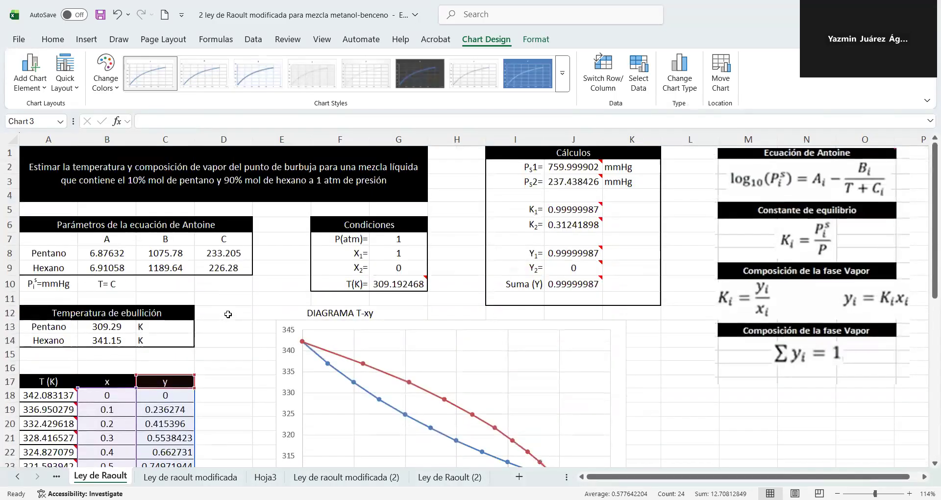